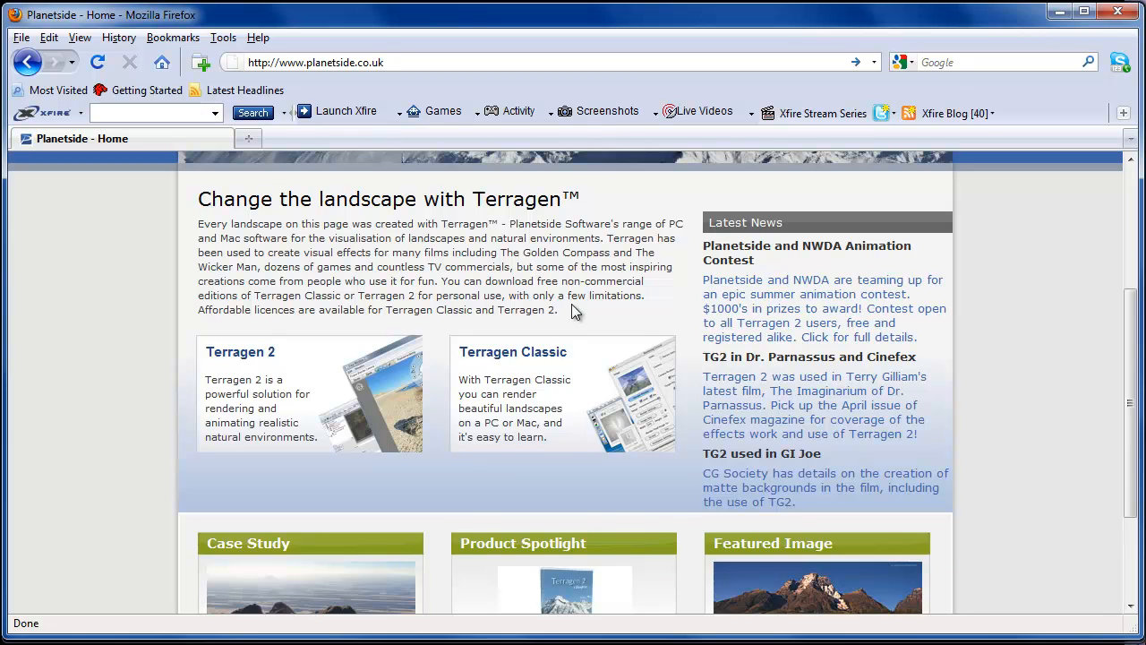
Look up the Terragen Classic page with its download options on the Planetside site and close the browser.
scroll(571, 305, down, 3)
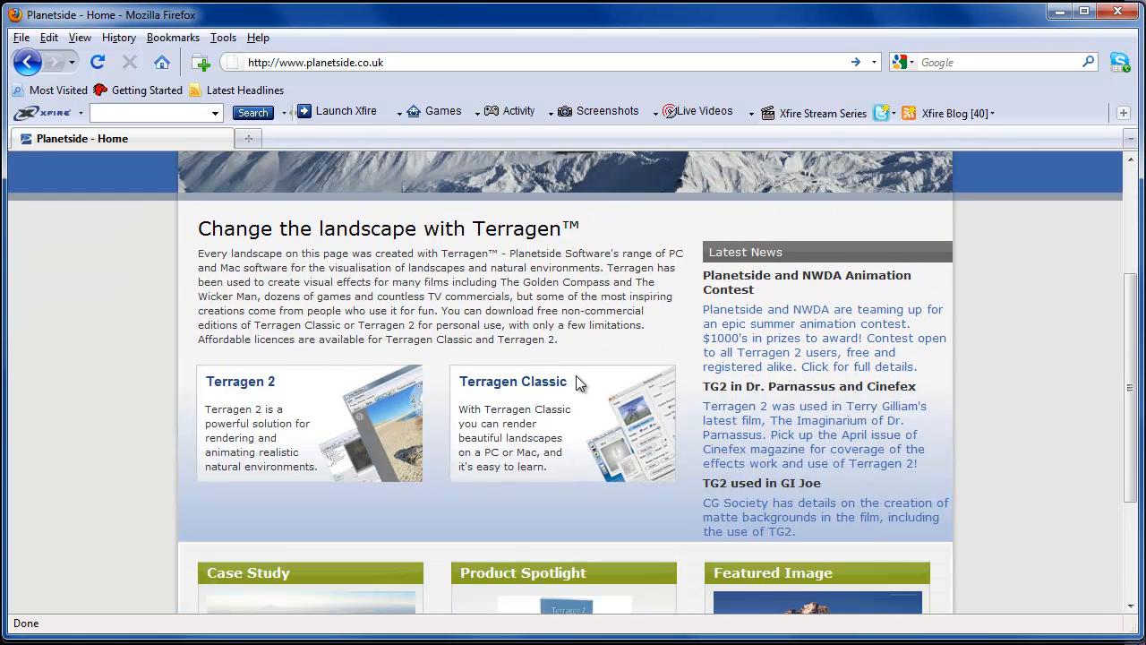
scroll(573, 376, up, 1)
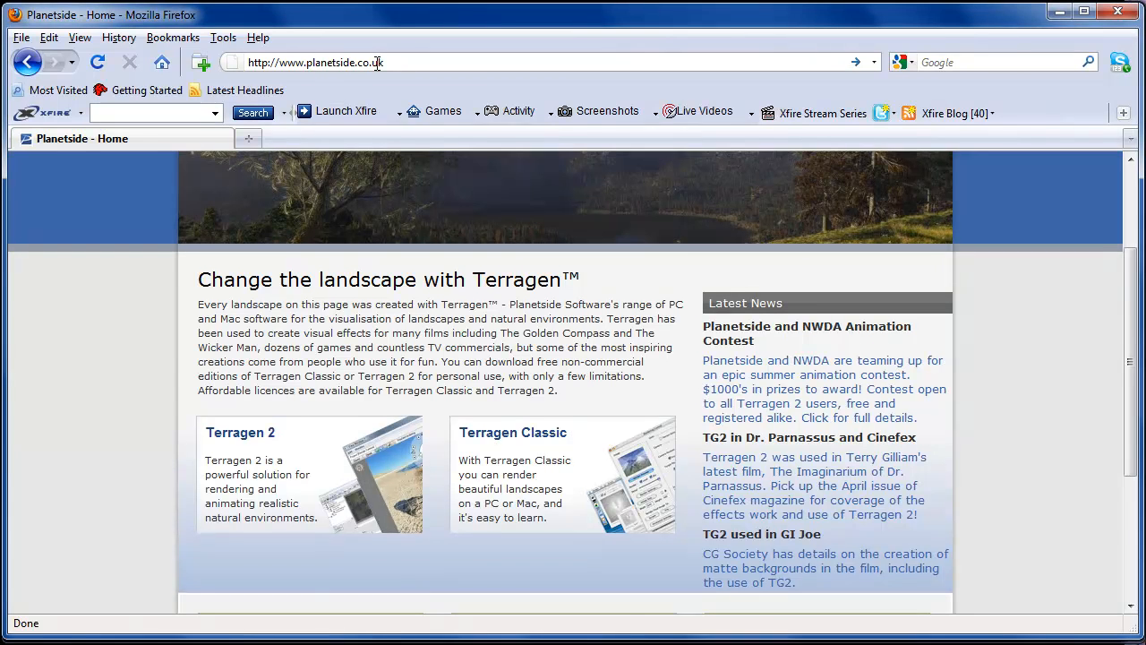
scroll(604, 395, down, 2)
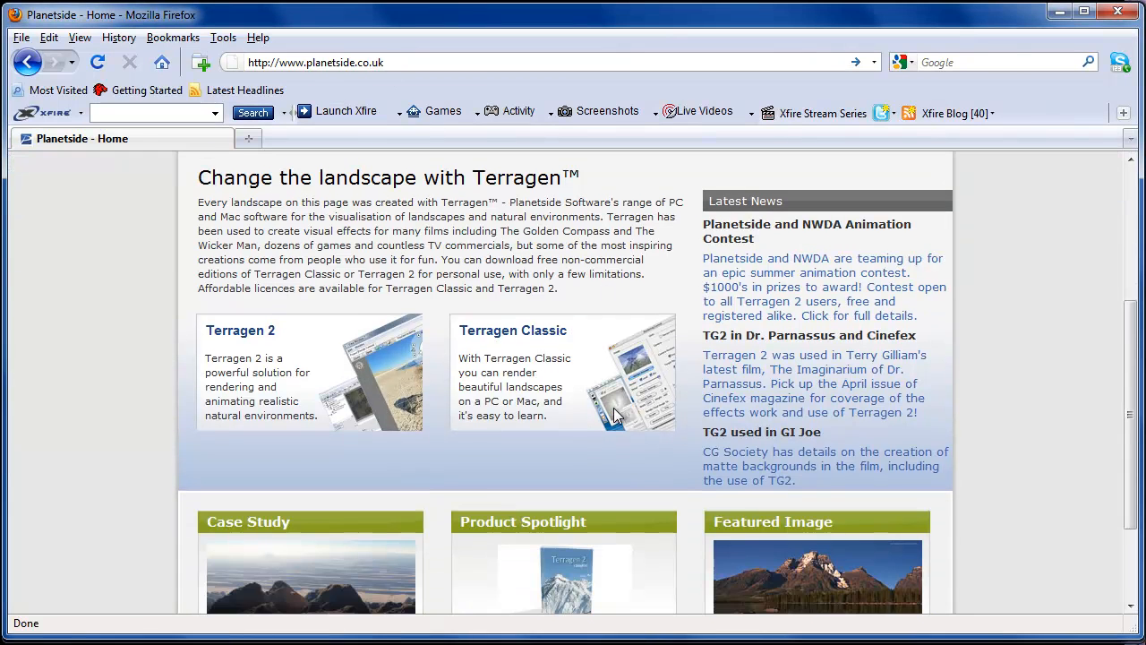
click(516, 332)
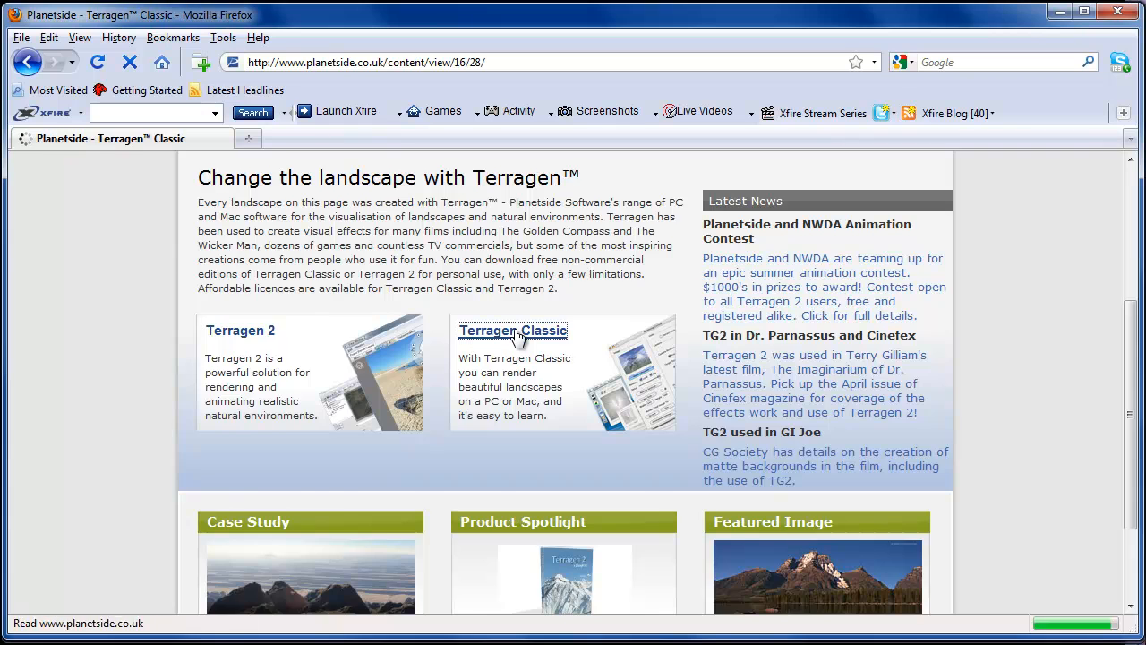
scroll(654, 330, down, 2)
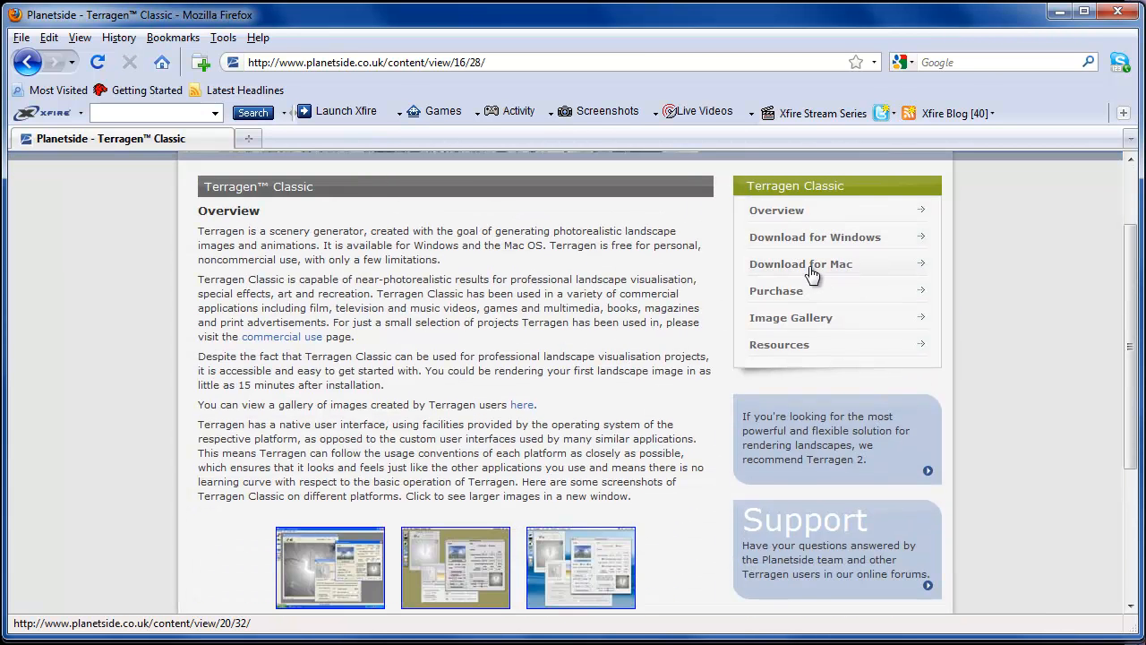
click(1118, 12)
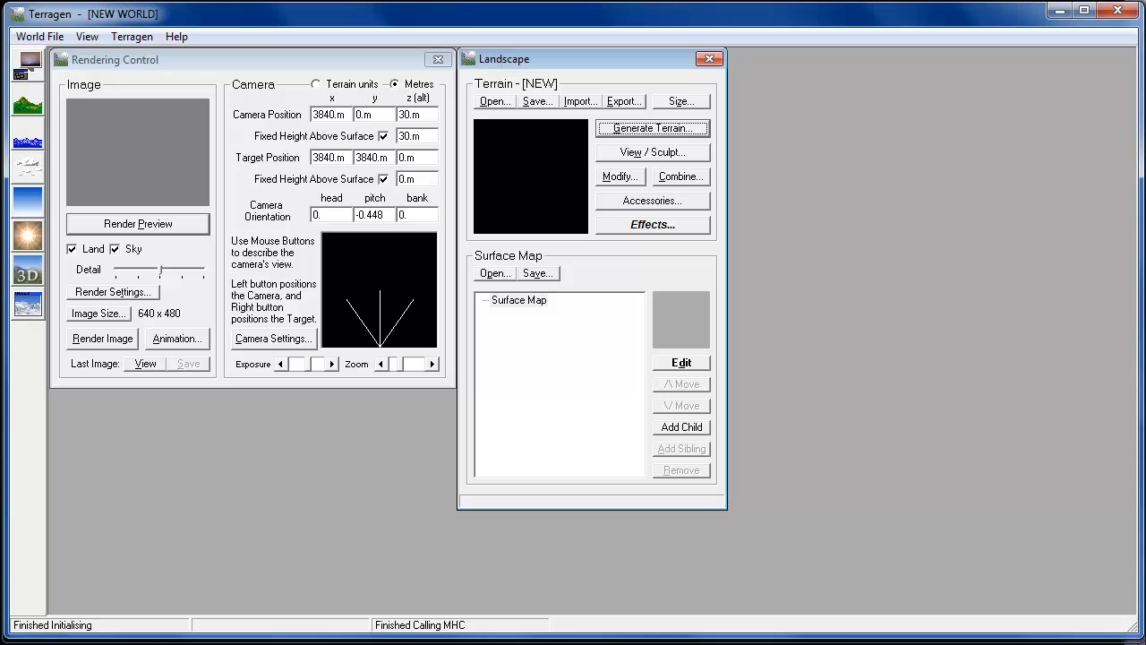
mouse_move(185, 61)
mouse_down()
mouse_move(188, 86)
mouse_move(193, 68)
mouse_up()
drag(511, 63, 505, 63)
drag(417, 70, 402, 64)
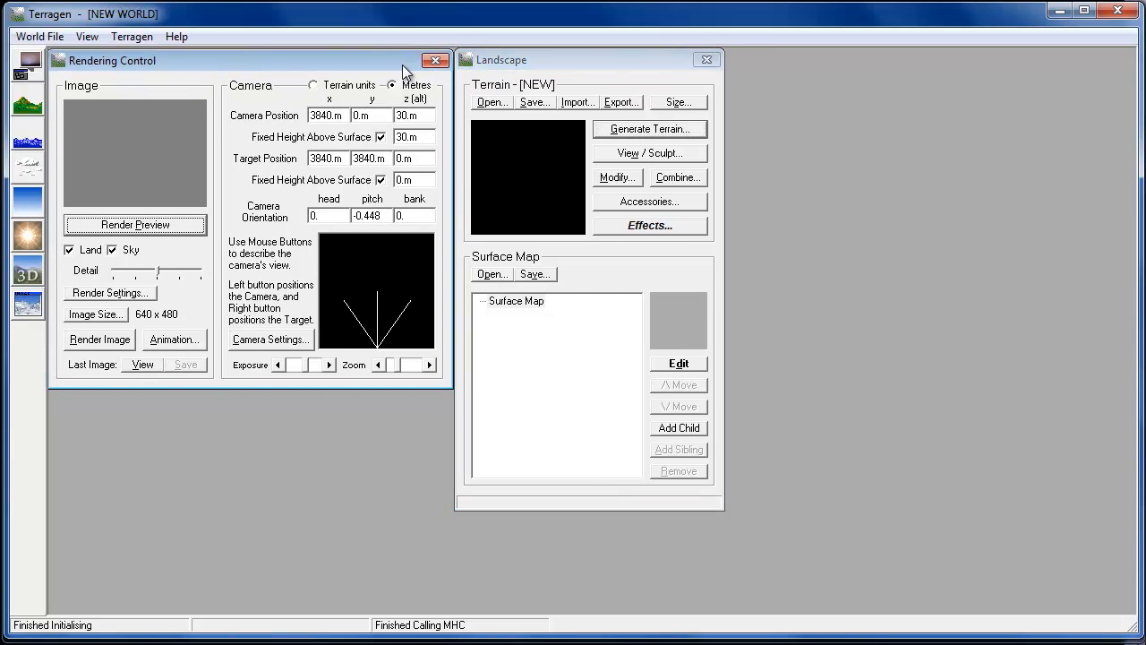
click(593, 65)
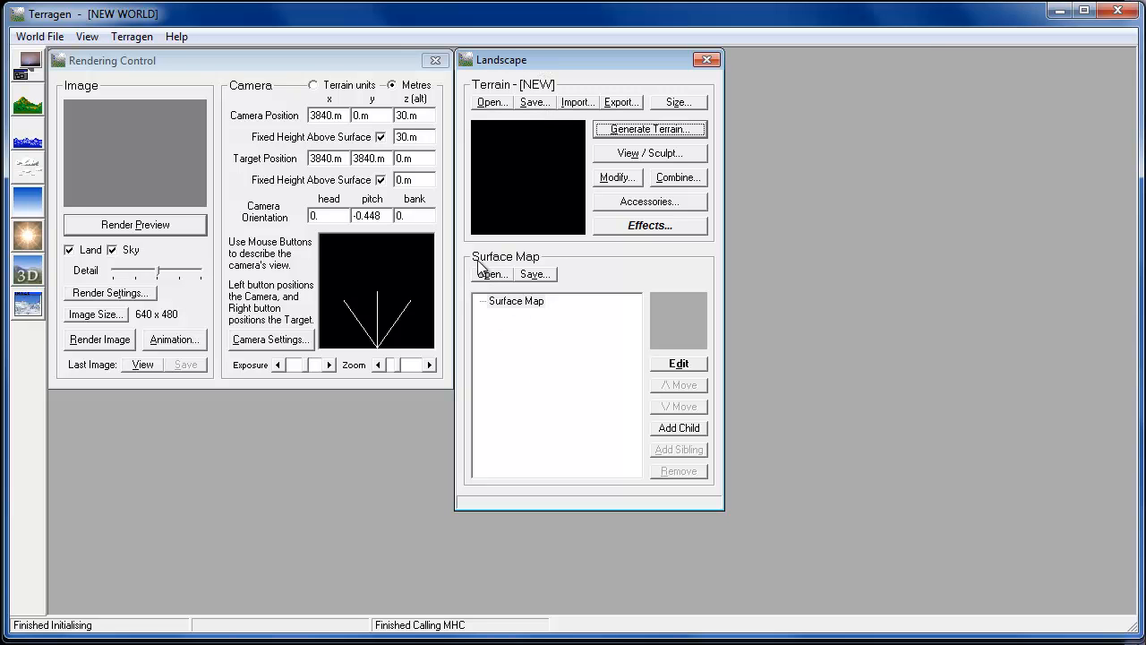
Load the DesertAndGrass surface map into the landscape.
click(506, 274)
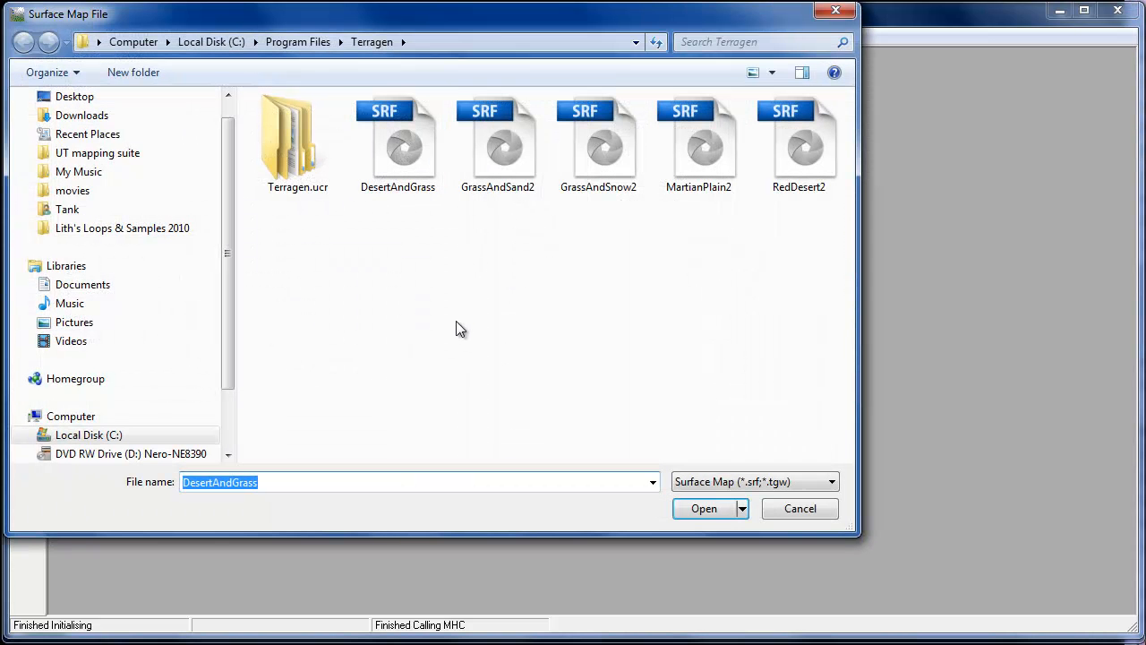
click(403, 147)
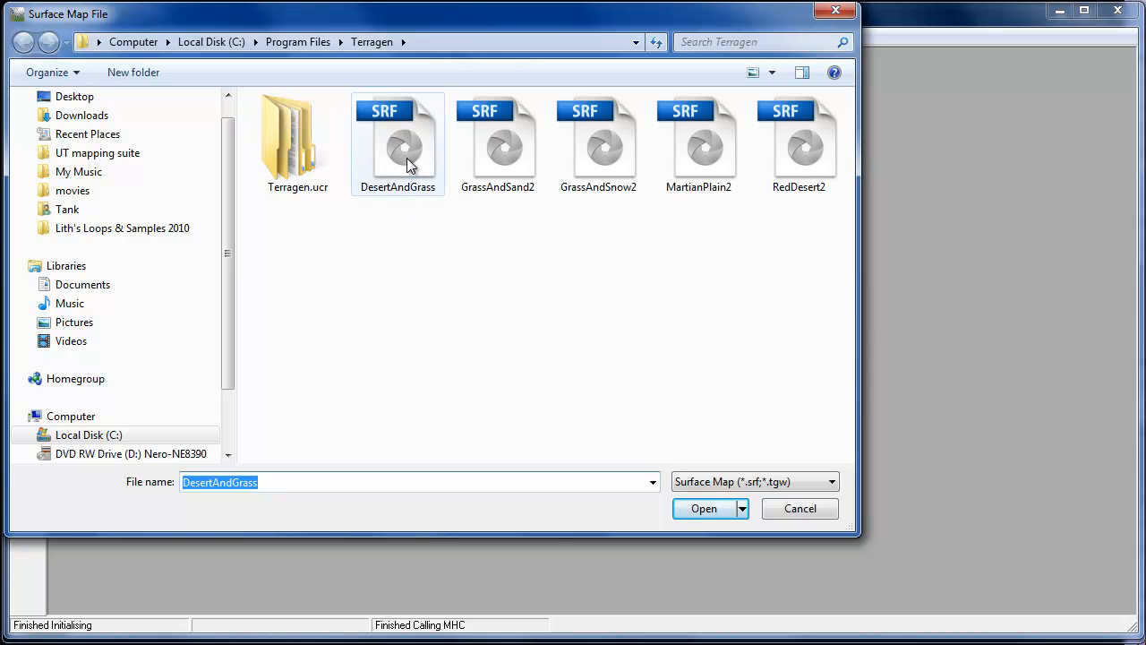
click(707, 508)
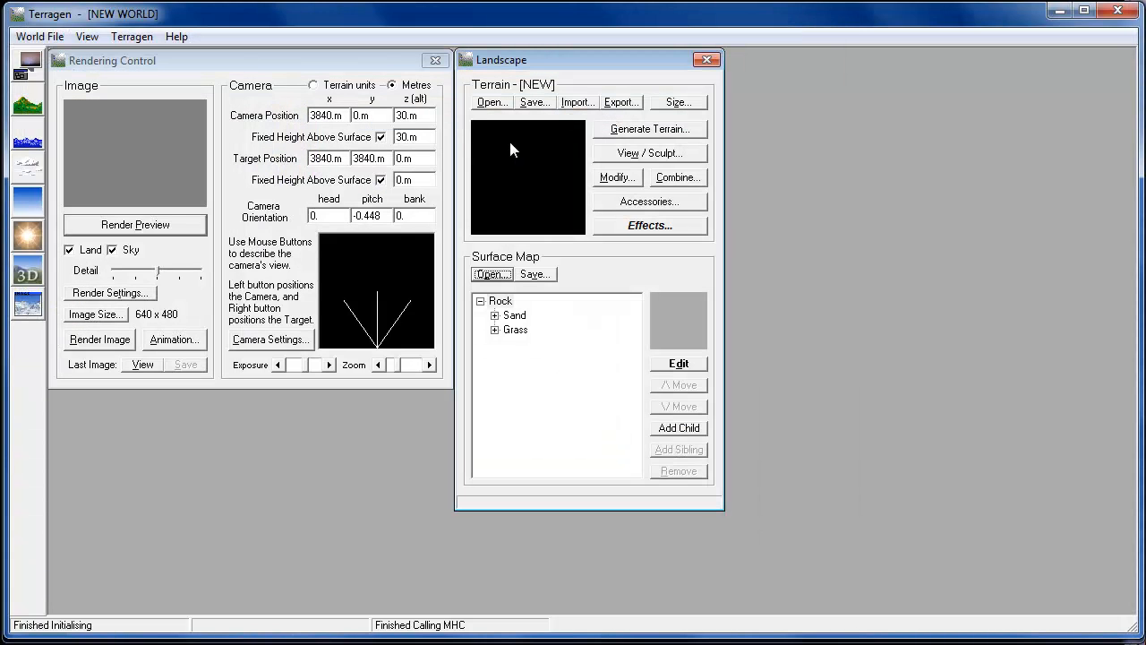
Expand the Sand and Grass layers of the surface map and select the Sand 2 sublayer.
drag(564, 72, 576, 75)
click(507, 318)
click(507, 346)
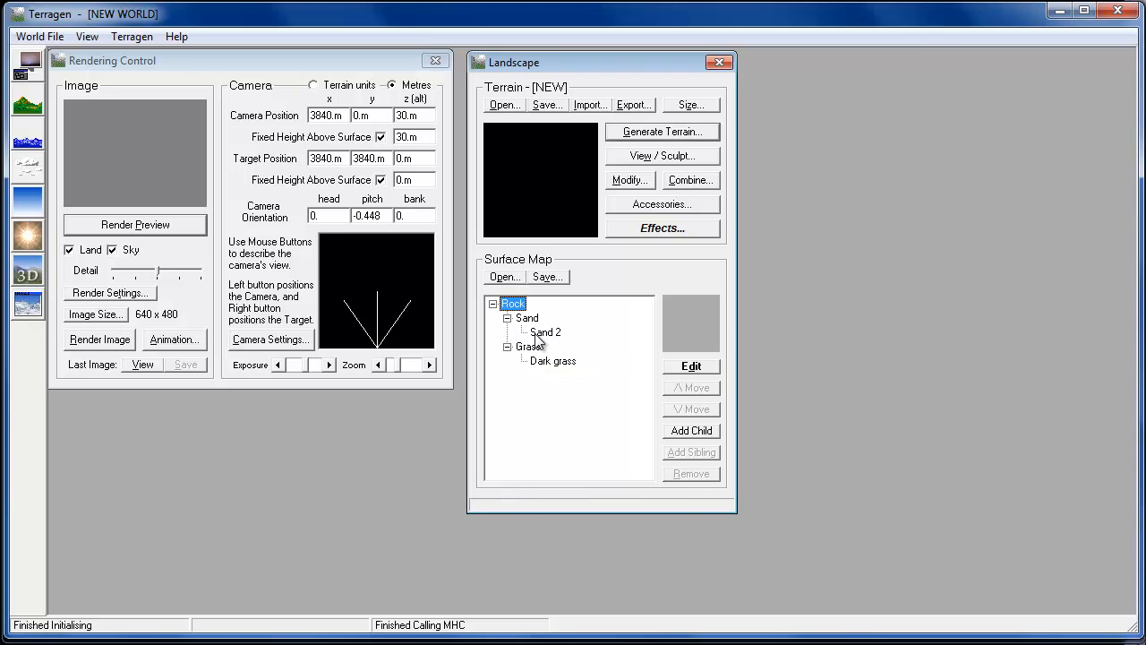
click(540, 333)
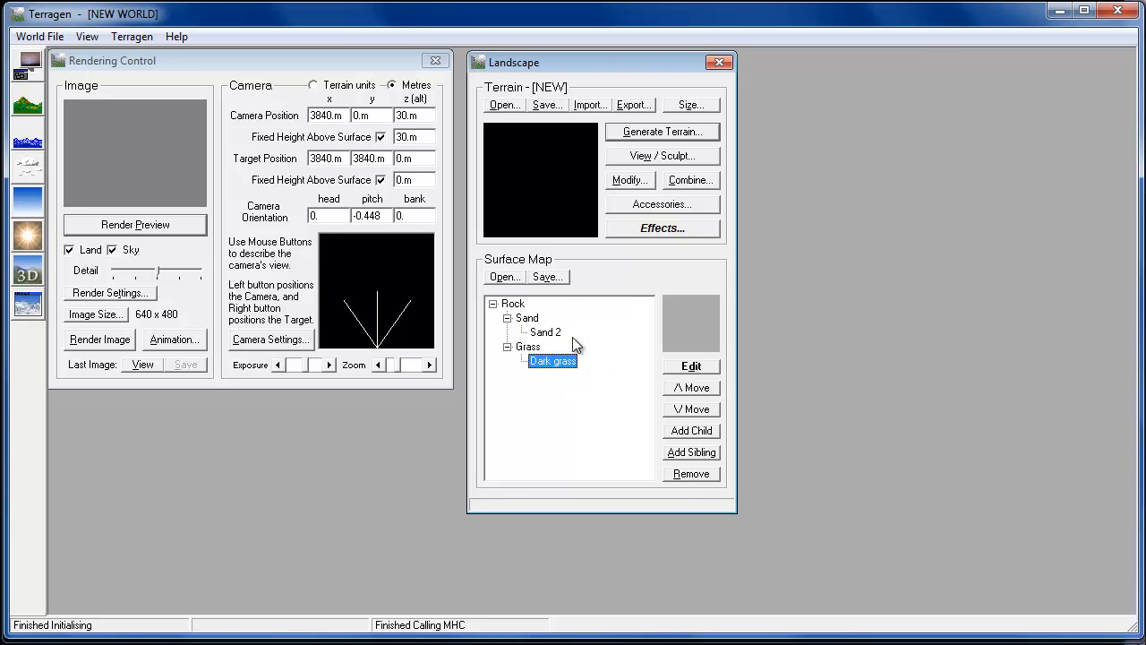
click(561, 334)
Edit the Sand 2 surface layer, slightly raising its Bumpiness and adjusting Mimic Terrain, and close the layer settings.
drag(621, 70, 610, 67)
click(690, 358)
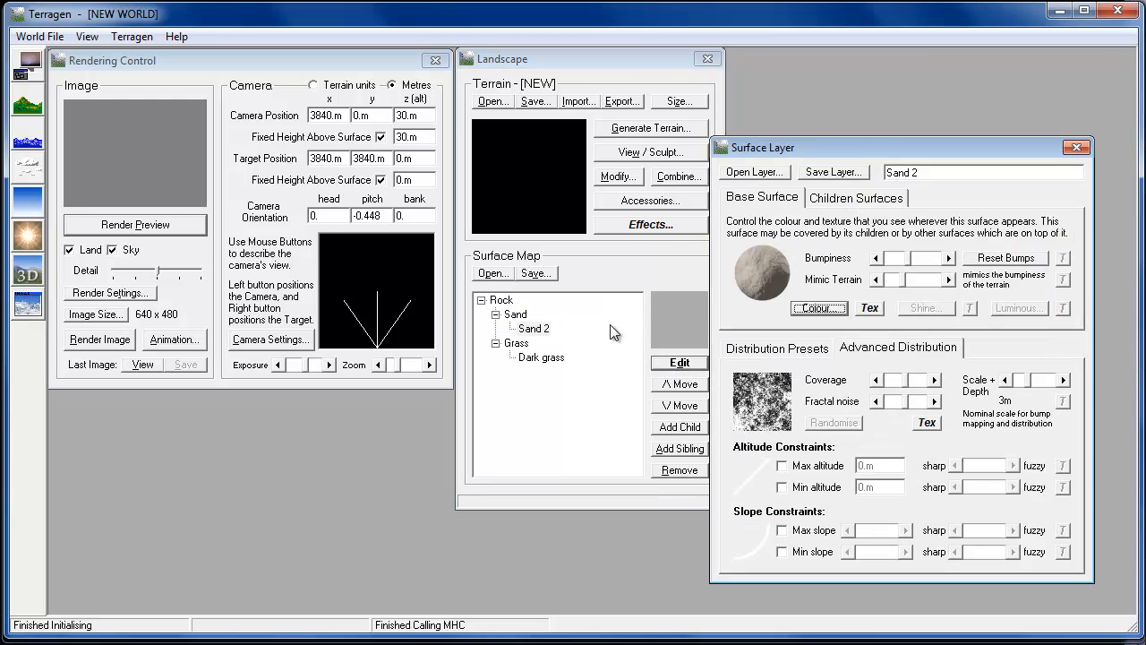
drag(841, 153, 827, 158)
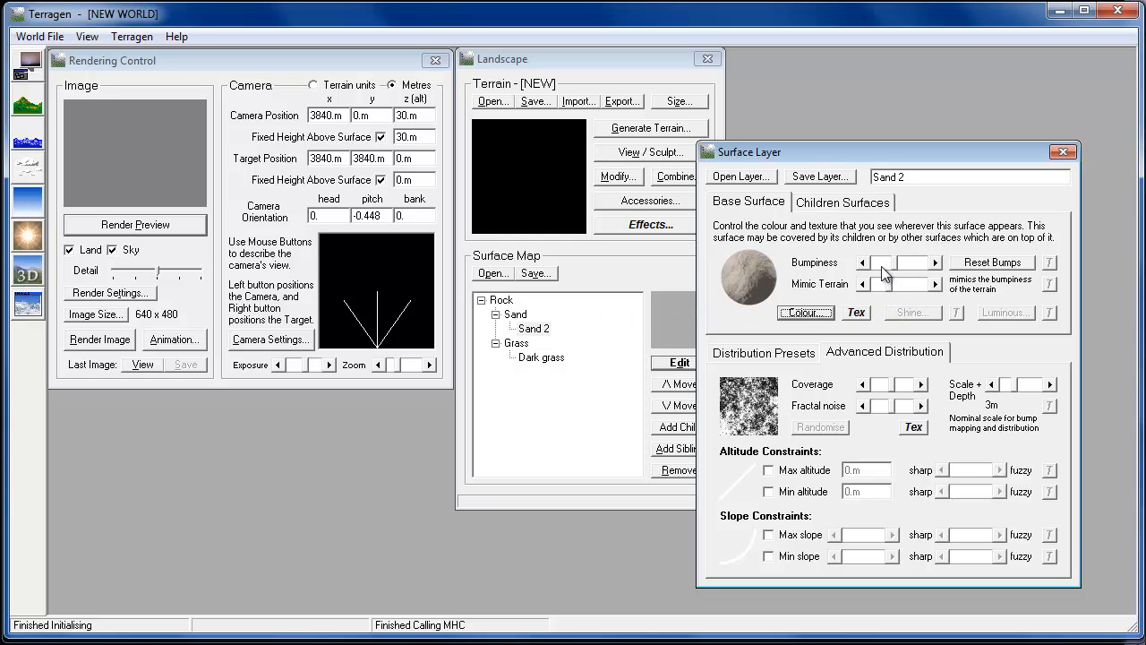
drag(894, 263, 879, 294)
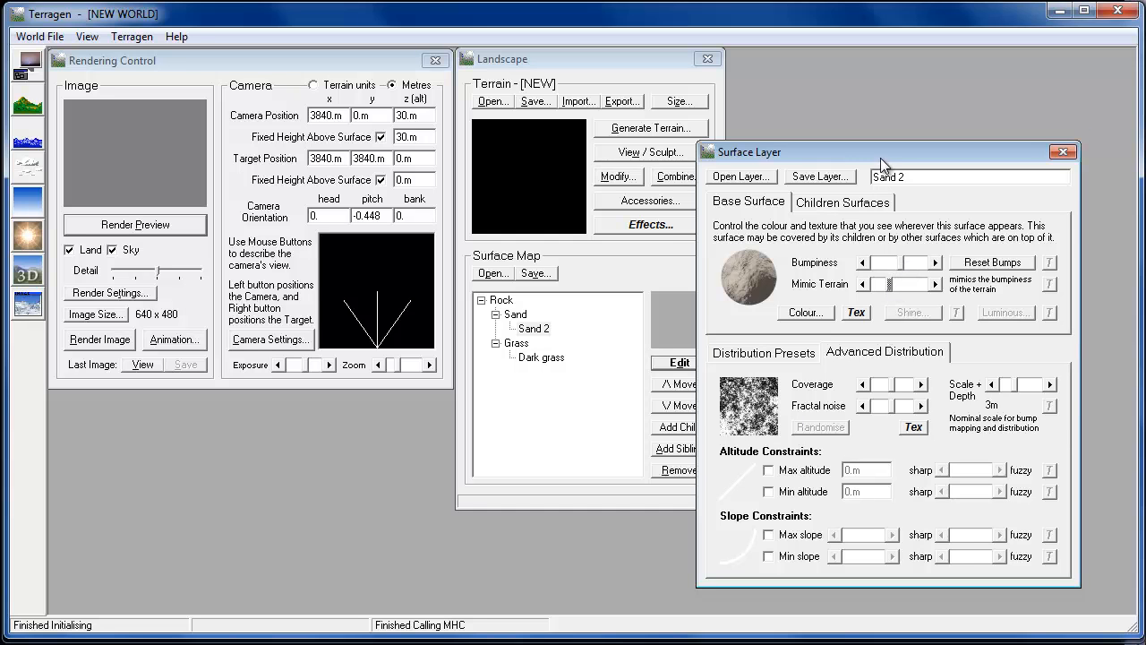
drag(880, 157, 885, 123)
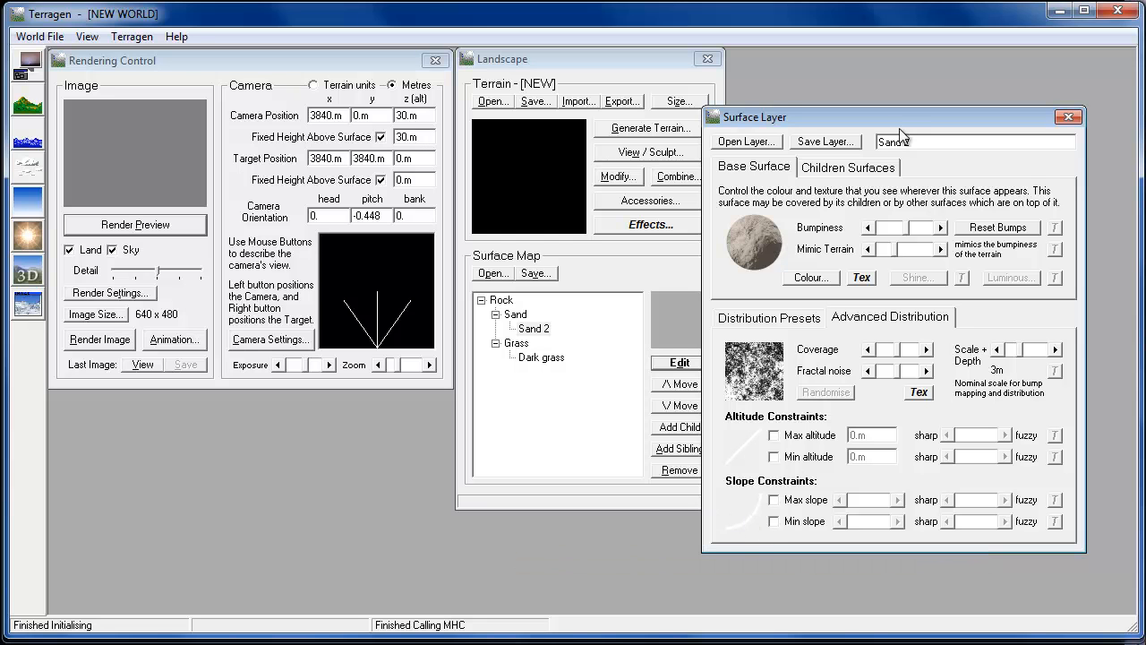
drag(894, 117, 937, 115)
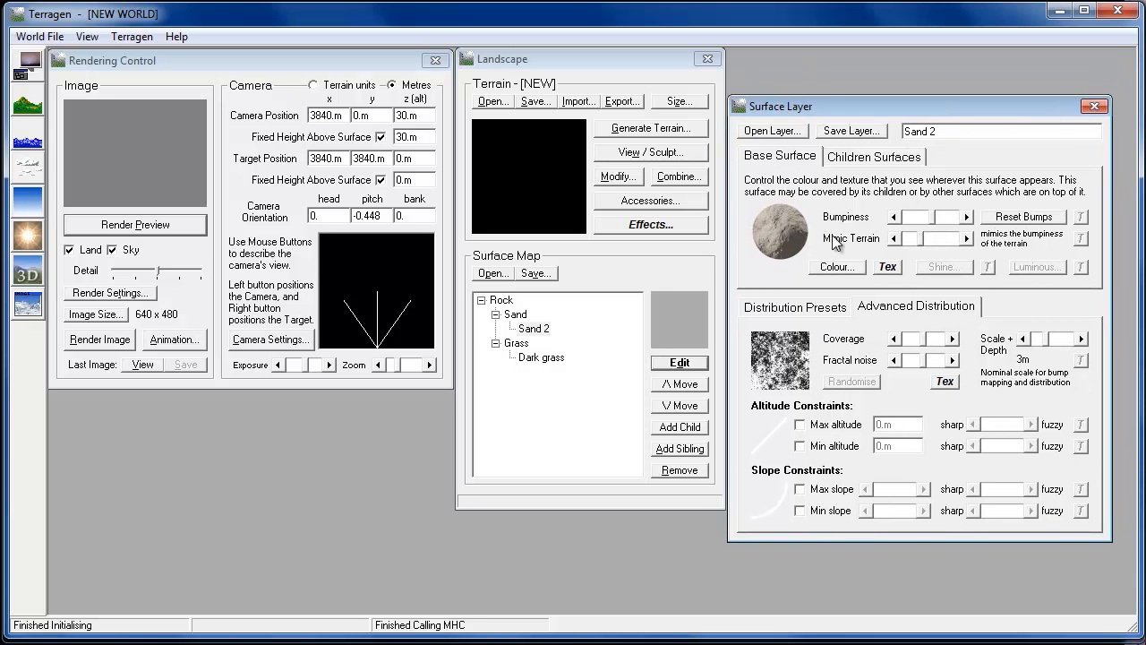
click(1093, 106)
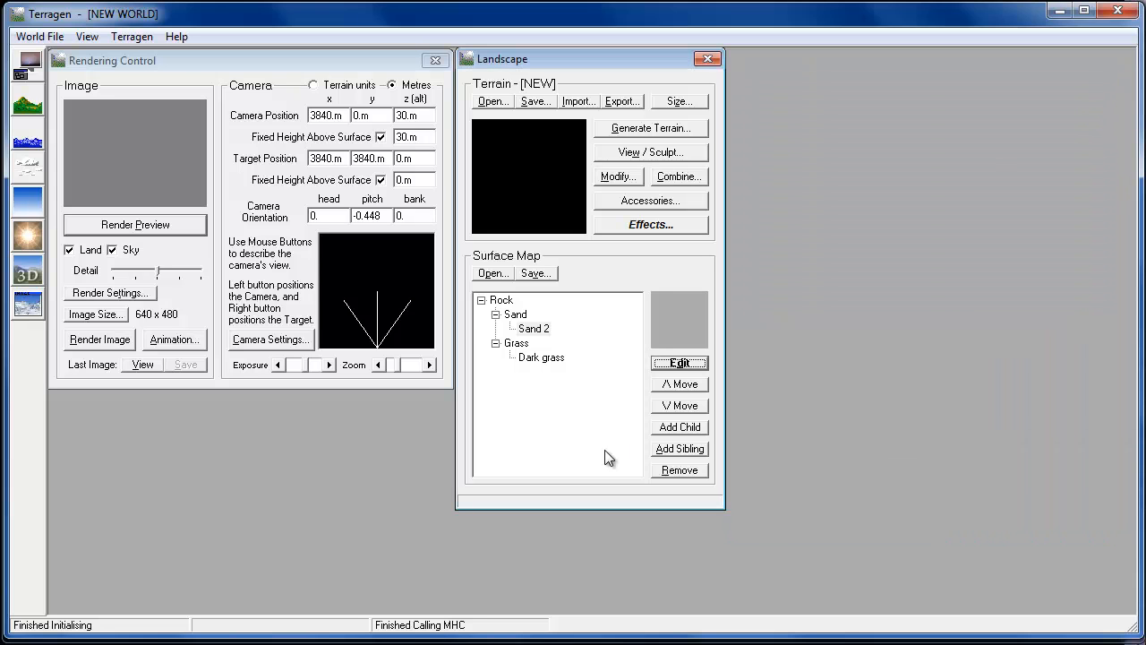
drag(596, 72, 616, 83)
click(553, 367)
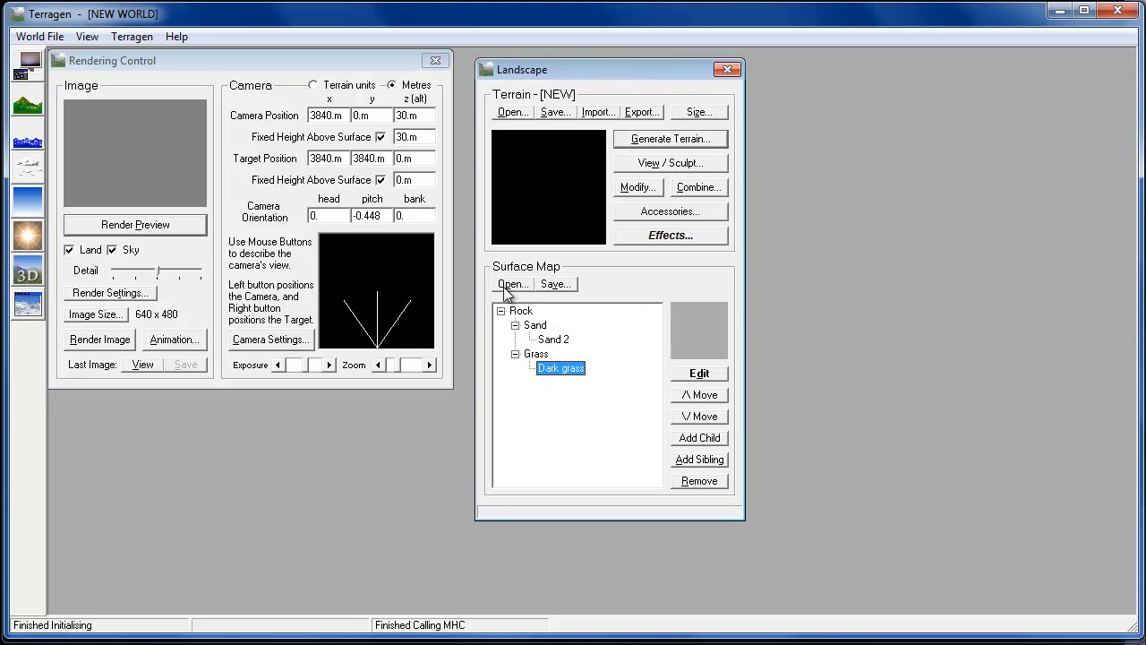
mouse_move(531, 72)
mouse_down()
mouse_move(514, 64)
mouse_move(551, 61)
mouse_move(522, 59)
mouse_up()
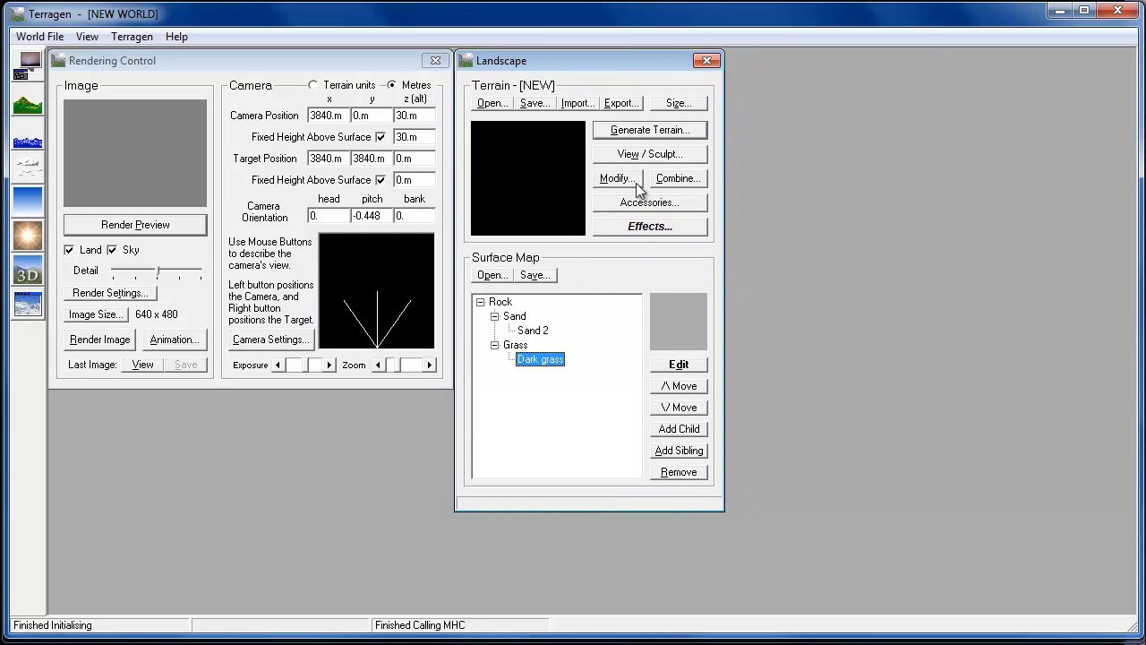
Open the terrain generation settings and choose Subdivide & Displace II as the method.
drag(628, 65, 628, 65)
click(668, 134)
drag(592, 235, 673, 124)
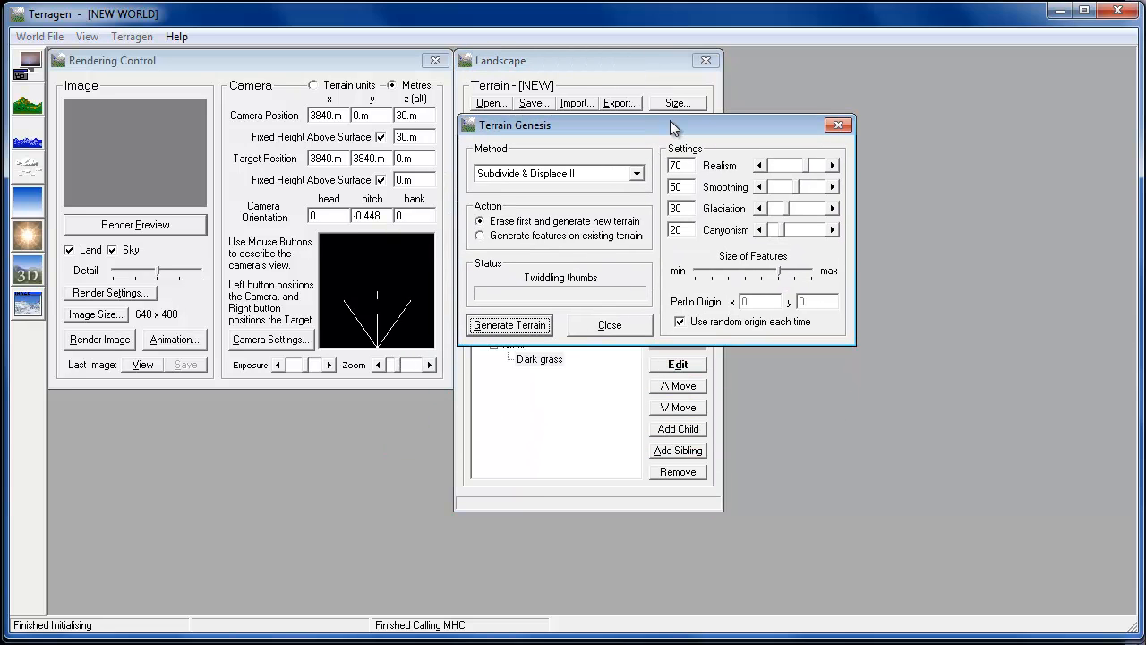
click(637, 171)
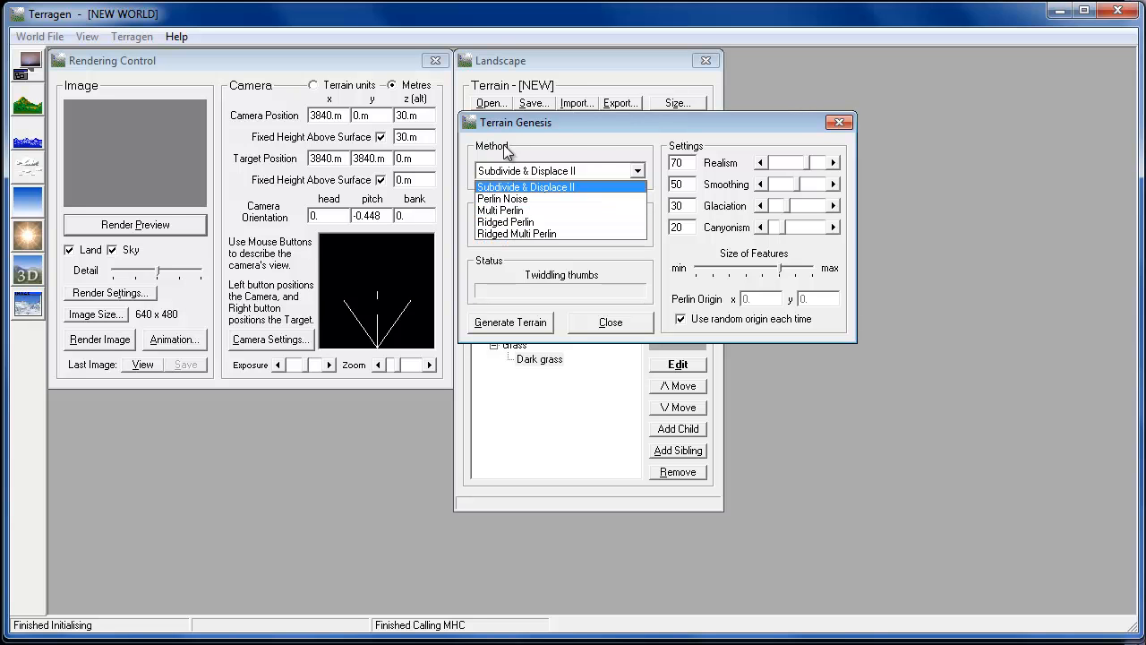
click(527, 188)
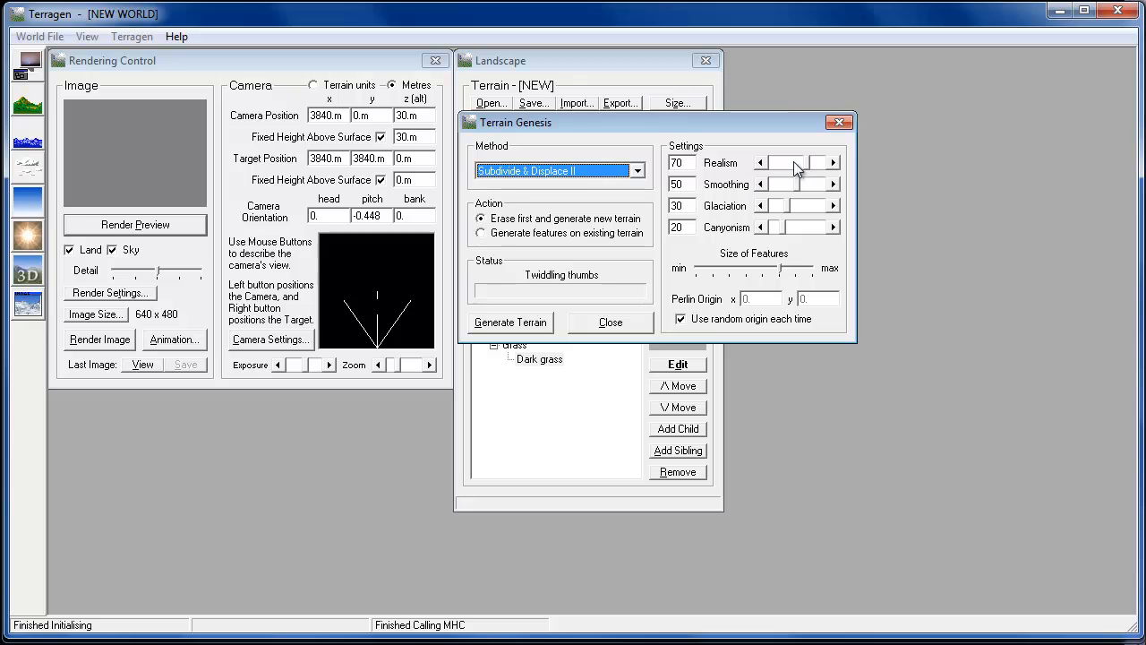
Set Realism to 71, Smoothing to 69, Glaciation to 44 and Canyonism to 25, and increase the size of features.
drag(781, 227, 791, 229)
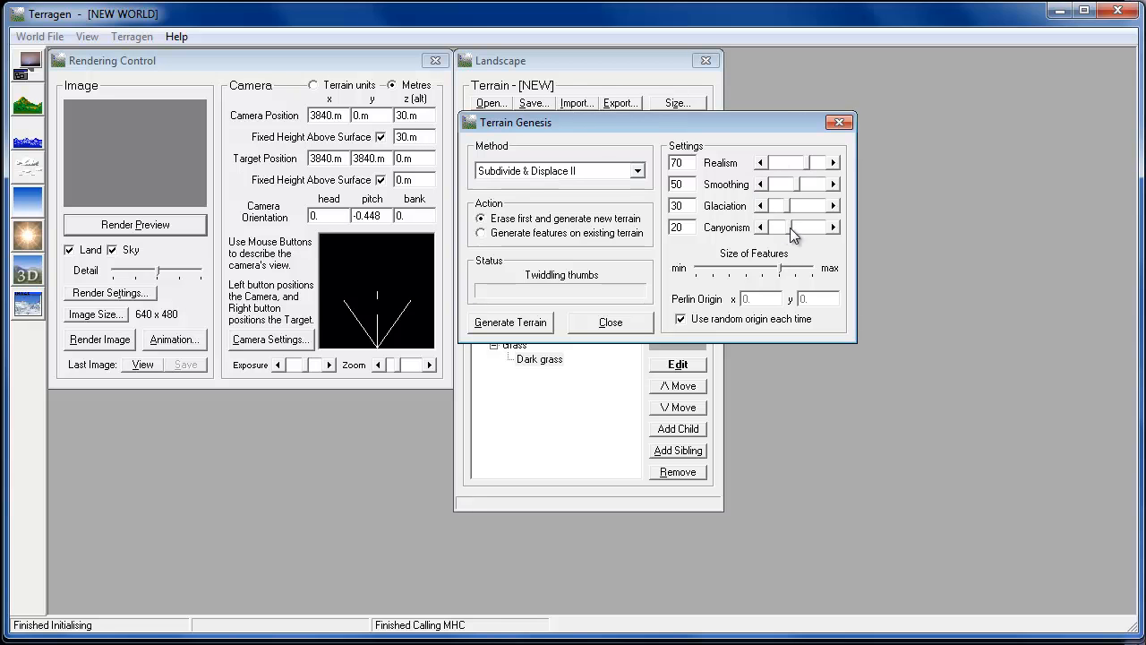
drag(793, 190, 811, 165)
click(808, 170)
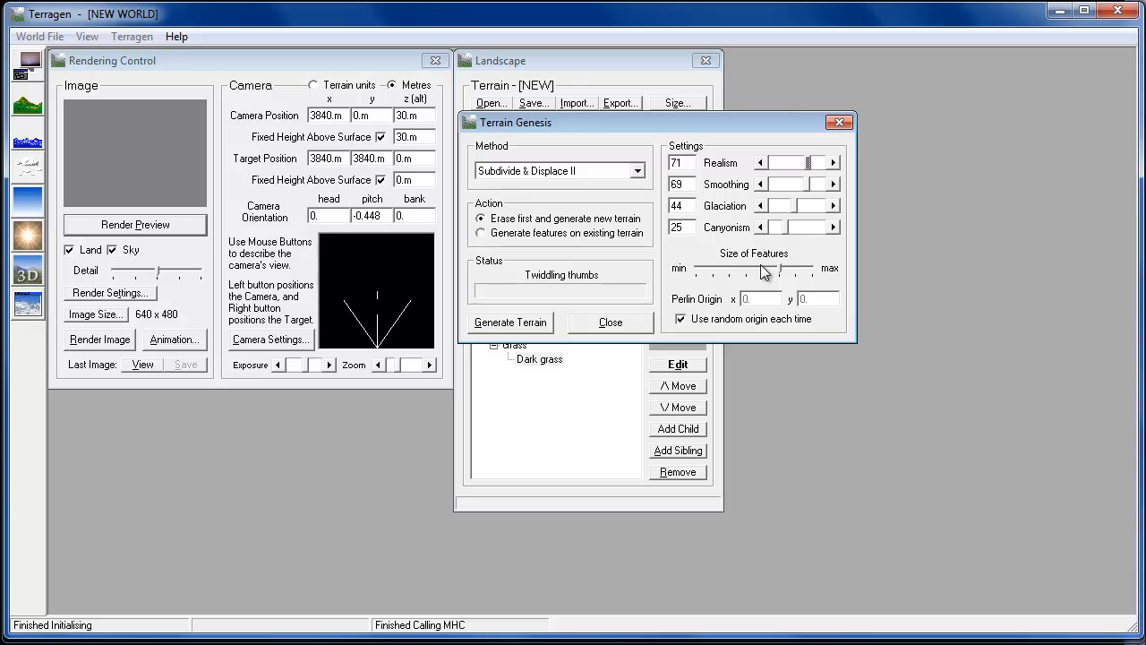
drag(780, 273, 795, 277)
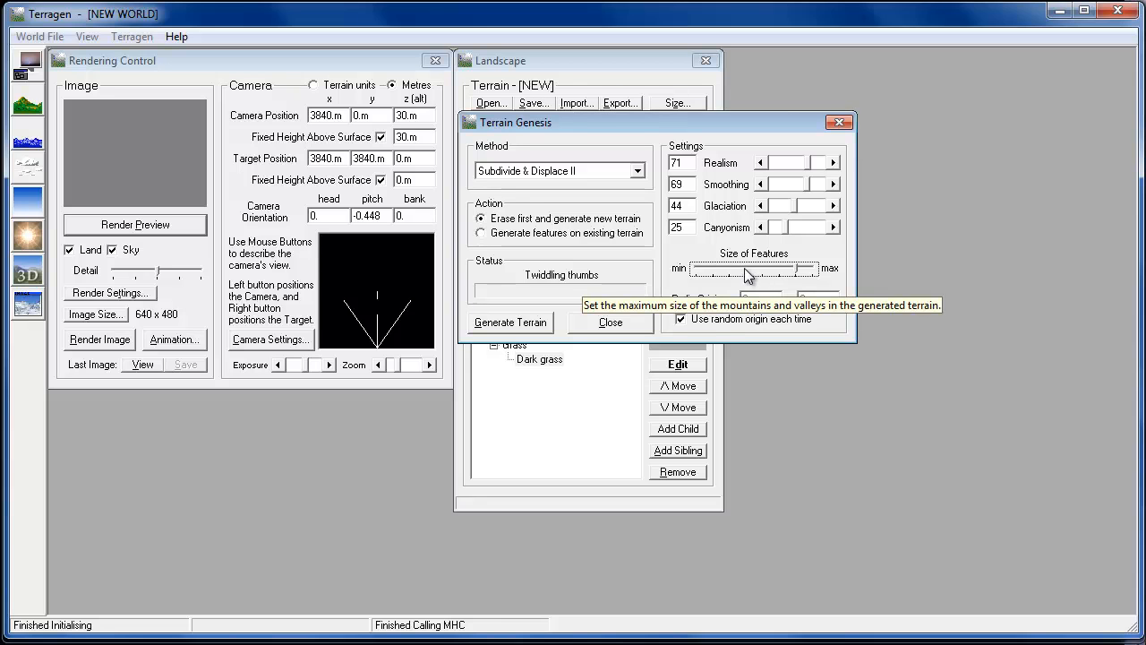
Generate the new terrain with these settings and close the terrain generator.
click(512, 323)
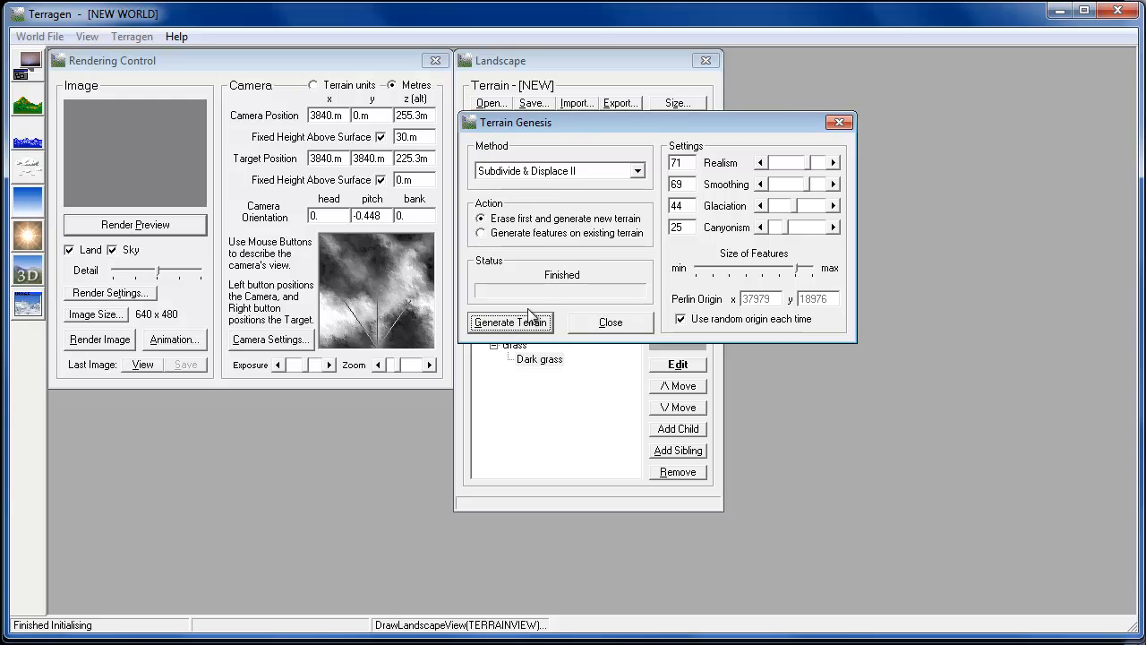
drag(548, 127, 820, 172)
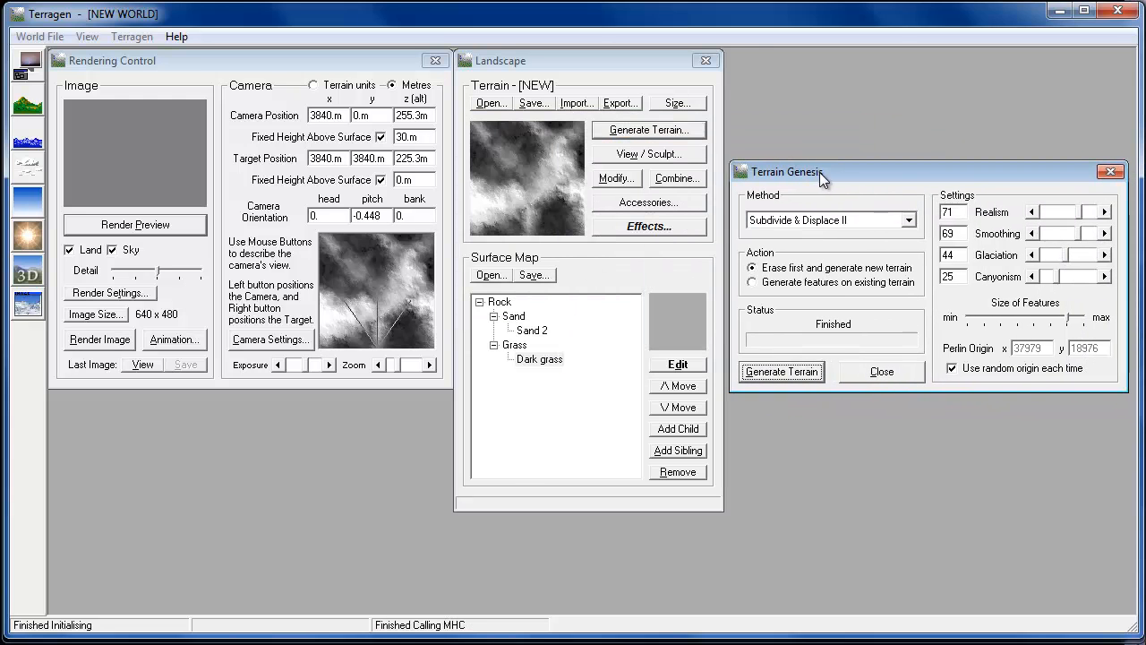
click(882, 370)
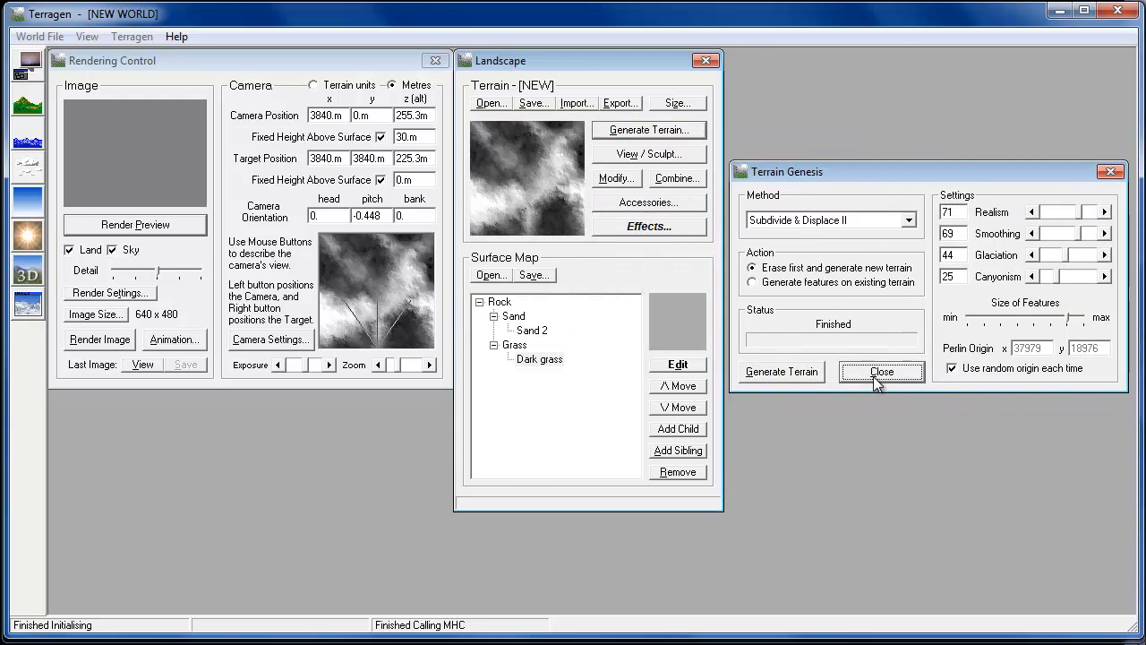
Open the generated terrain in the Landscape View/Sculpt window and place that window beside the rendering controls.
drag(552, 60, 586, 77)
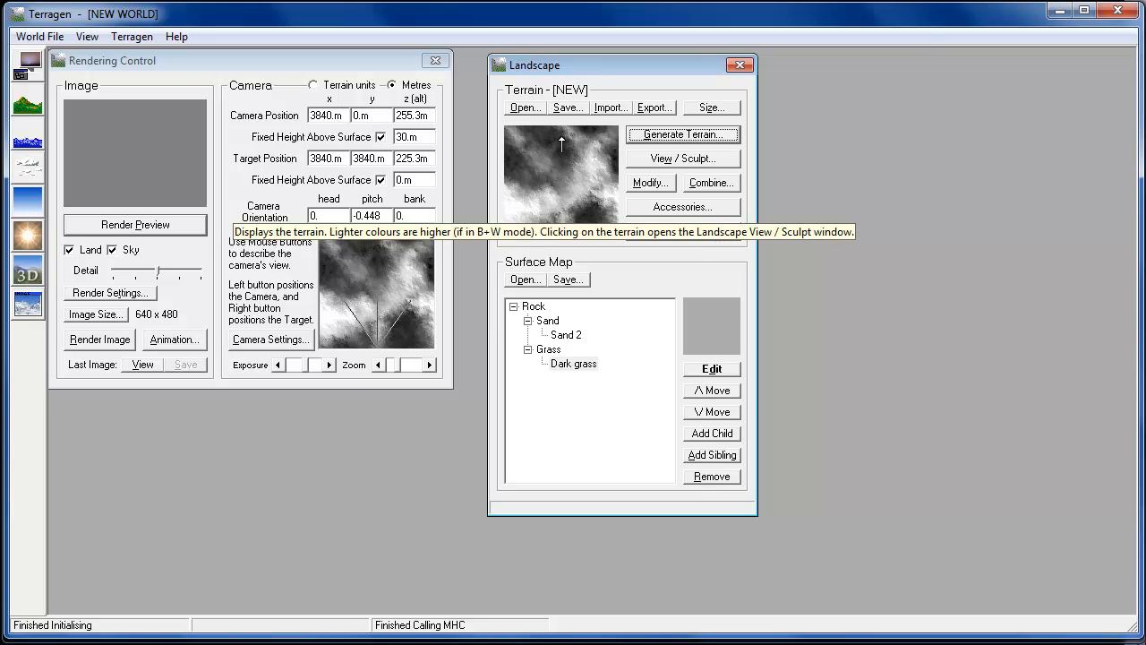
drag(628, 65, 610, 71)
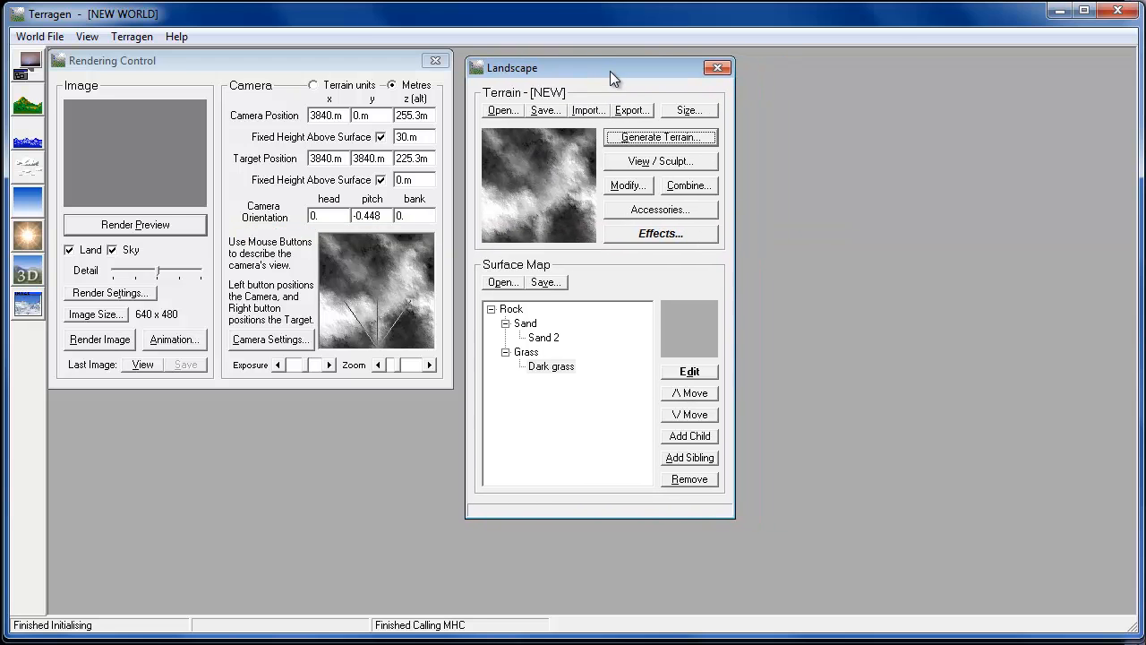
click(644, 164)
mouse_move(740, 63)
mouse_down()
mouse_move(622, 20)
mouse_move(678, 54)
mouse_move(679, 68)
mouse_up()
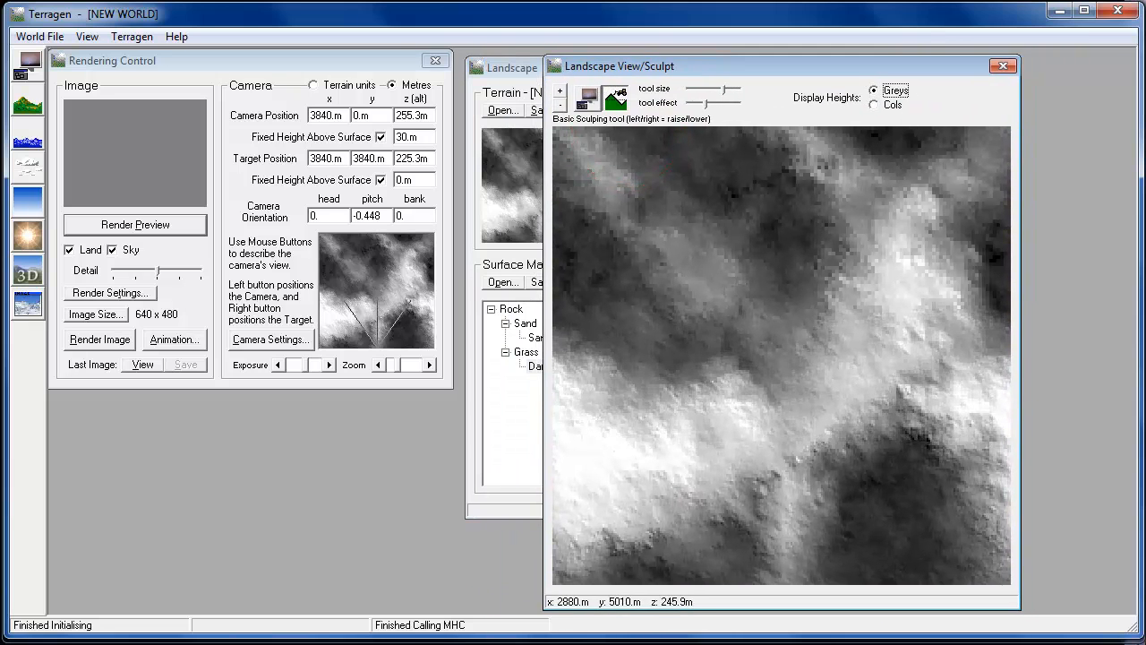
Sculpt three separate basins below water level: one north of the terrain's centre, one near the centre and one in the southeast.
drag(701, 200, 788, 157)
mouse_move(752, 194)
mouse_down()
mouse_move(649, 223)
mouse_move(646, 252)
mouse_move(578, 325)
mouse_move(657, 230)
mouse_move(684, 222)
mouse_move(668, 245)
mouse_move(801, 179)
mouse_move(757, 179)
mouse_move(798, 192)
mouse_move(614, 299)
mouse_move(660, 400)
mouse_move(690, 236)
mouse_move(794, 244)
mouse_move(814, 285)
mouse_move(769, 391)
mouse_move(716, 320)
mouse_move(690, 332)
mouse_move(704, 355)
mouse_move(716, 353)
mouse_up()
drag(795, 251, 801, 253)
drag(890, 493, 880, 495)
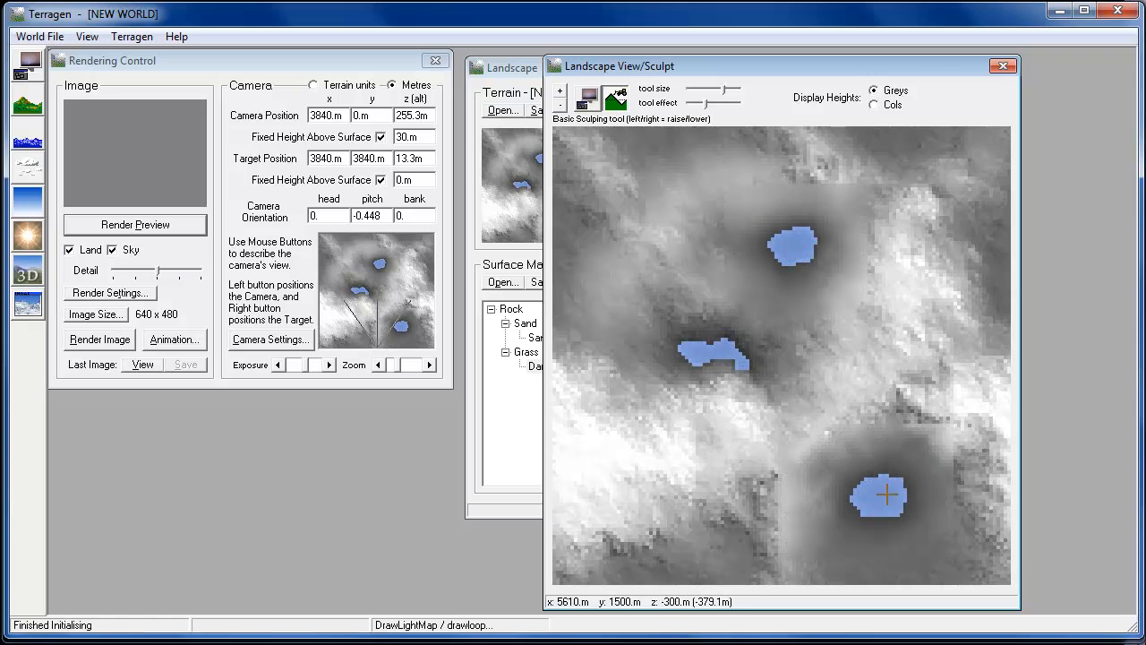
Lower the terrain around the basins, merging the northern and central ones into one long lake and enlarging the southeastern pond.
right_drag(695, 344, 726, 327)
mouse_move(795, 223)
right_down()
mouse_move(725, 218)
mouse_move(769, 228)
mouse_move(740, 232)
right_up()
mouse_move(722, 371)
right_down()
mouse_move(695, 333)
mouse_move(705, 380)
right_up()
mouse_move(858, 493)
right_down()
mouse_move(864, 465)
mouse_move(847, 450)
right_up()
right_drag(730, 358, 721, 361)
mouse_move(749, 380)
right_down()
mouse_move(742, 363)
mouse_move(767, 388)
mouse_move(779, 373)
mouse_move(740, 394)
mouse_move(752, 417)
mouse_move(785, 313)
mouse_move(785, 326)
mouse_move(759, 305)
mouse_move(750, 380)
mouse_move(683, 374)
right_up()
Raise the terrain northwest of the long lake into a high, smooth ridge.
mouse_move(676, 285)
mouse_down()
mouse_move(629, 269)
mouse_move(704, 192)
mouse_move(624, 259)
mouse_move(820, 243)
mouse_move(806, 260)
mouse_up()
mouse_move(688, 232)
mouse_down()
mouse_move(616, 281)
mouse_move(726, 179)
mouse_move(862, 166)
mouse_move(617, 245)
mouse_move(611, 289)
mouse_up()
drag(825, 79, 783, 81)
mouse_move(626, 228)
mouse_down()
mouse_move(596, 259)
mouse_move(623, 180)
mouse_up()
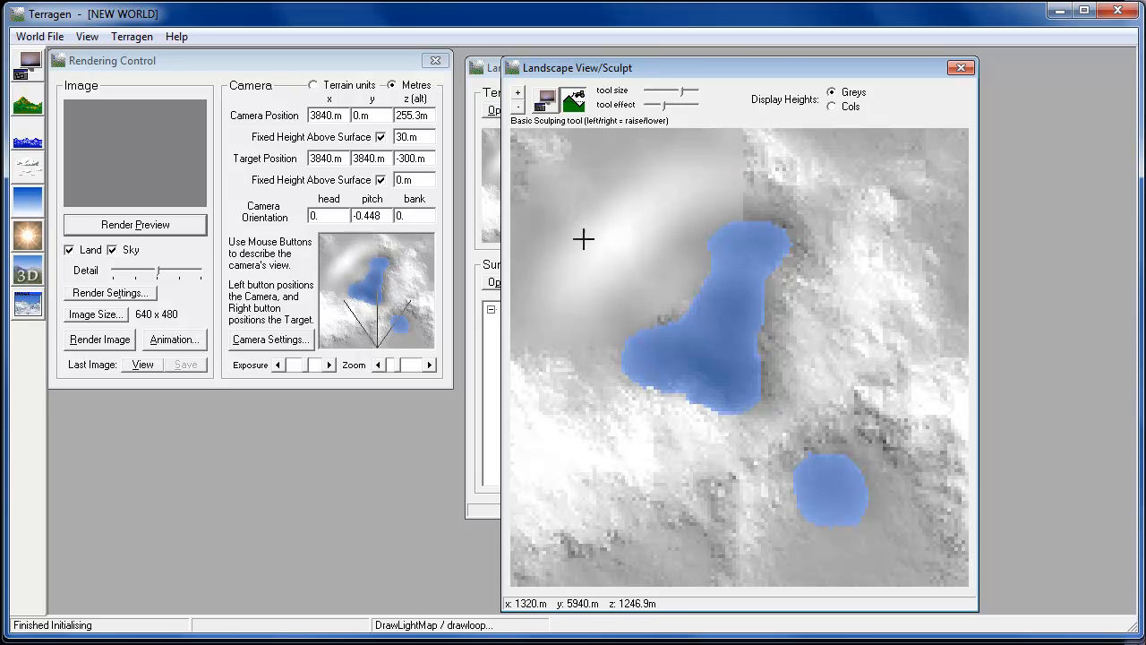
Strengthen the sculpting tool effect and raise the terrain northwest and east of the long lake and west of the southeastern pond.
drag(663, 105, 689, 107)
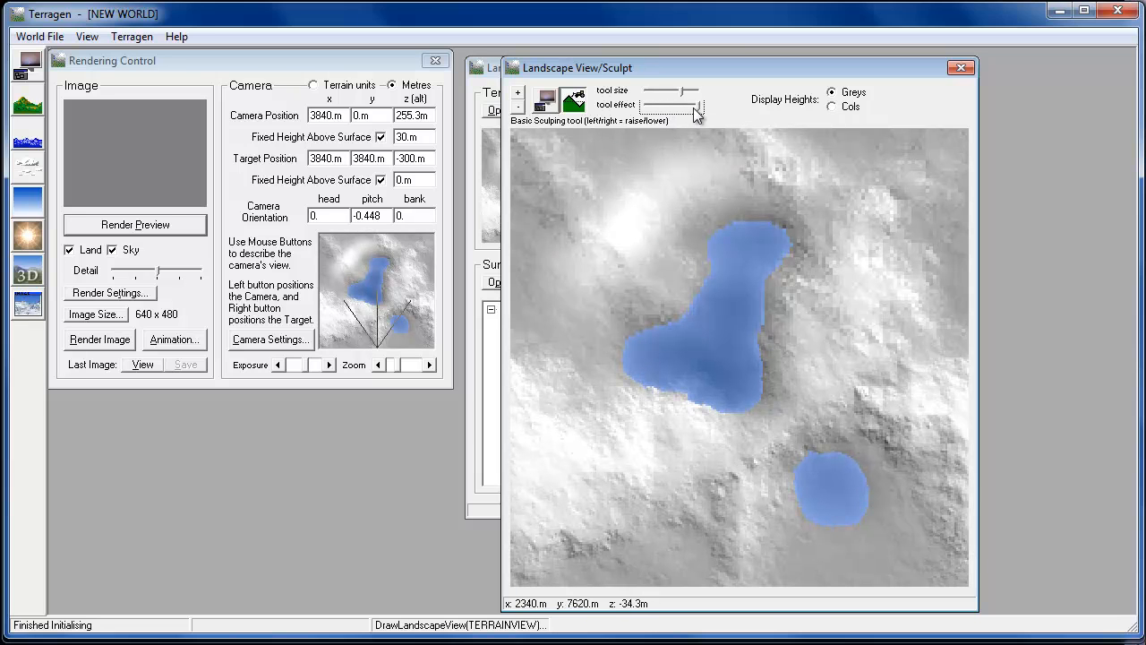
drag(617, 276, 594, 222)
mouse_move(840, 212)
mouse_down()
mouse_move(885, 246)
mouse_move(877, 346)
mouse_up()
mouse_move(626, 492)
mouse_down()
mouse_move(734, 525)
mouse_move(719, 523)
mouse_up()
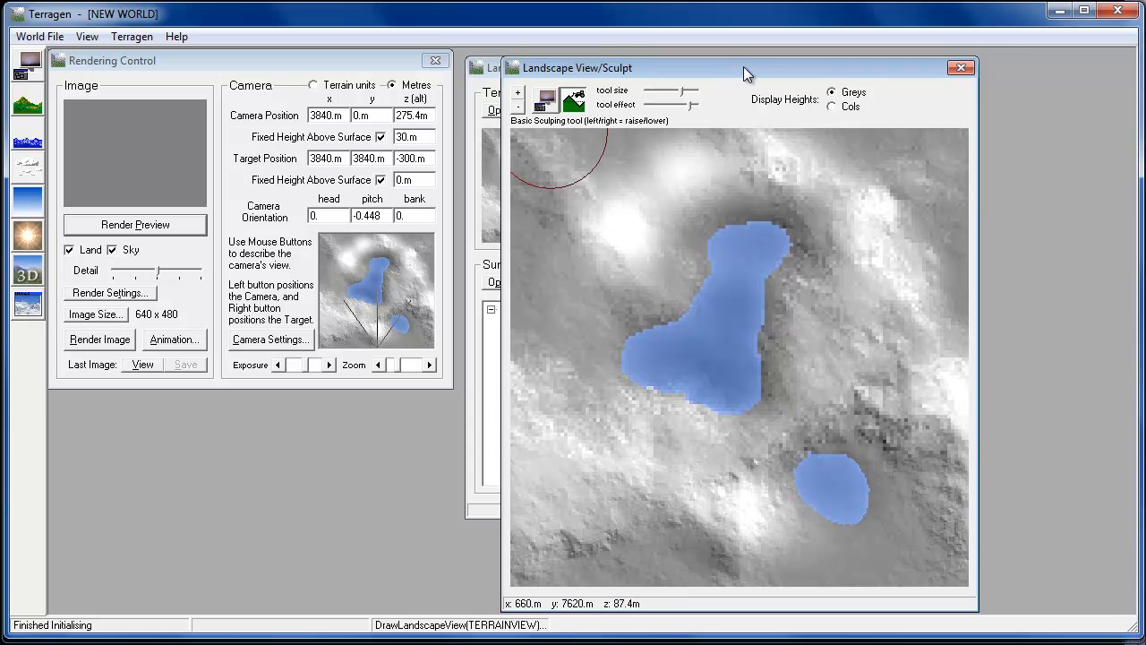
Close the Landscape View/Sculpt window and place the Landscape window beside the rendering controls.
drag(743, 68, 771, 63)
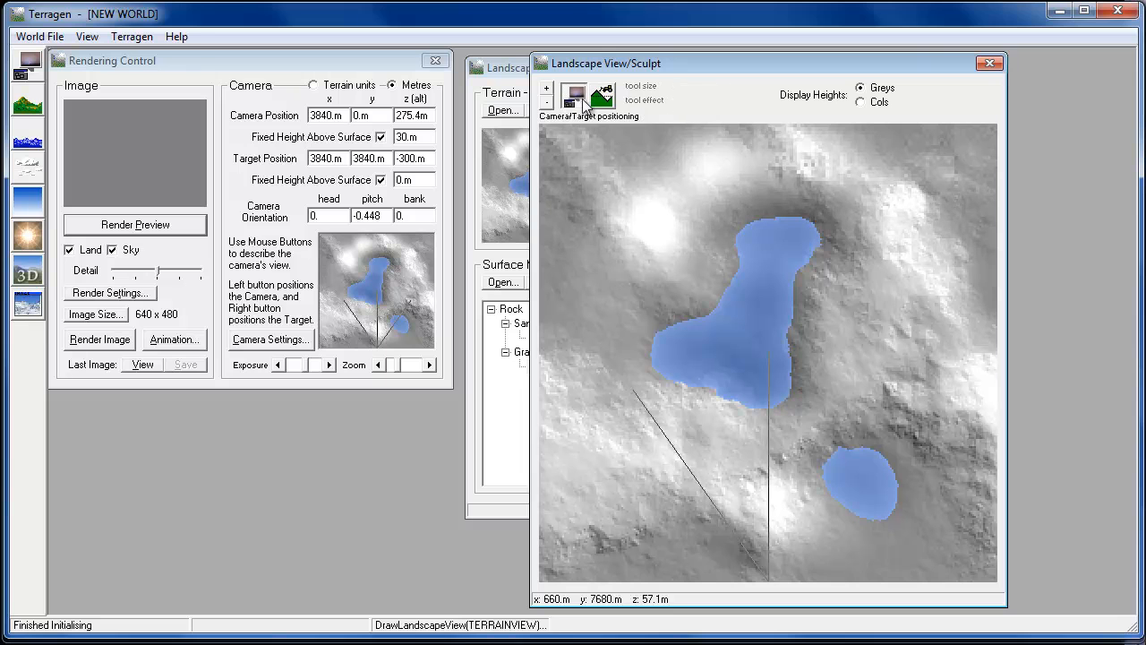
click(989, 63)
mouse_move(616, 69)
mouse_down()
mouse_move(668, 72)
mouse_move(601, 69)
mouse_move(611, 61)
mouse_up()
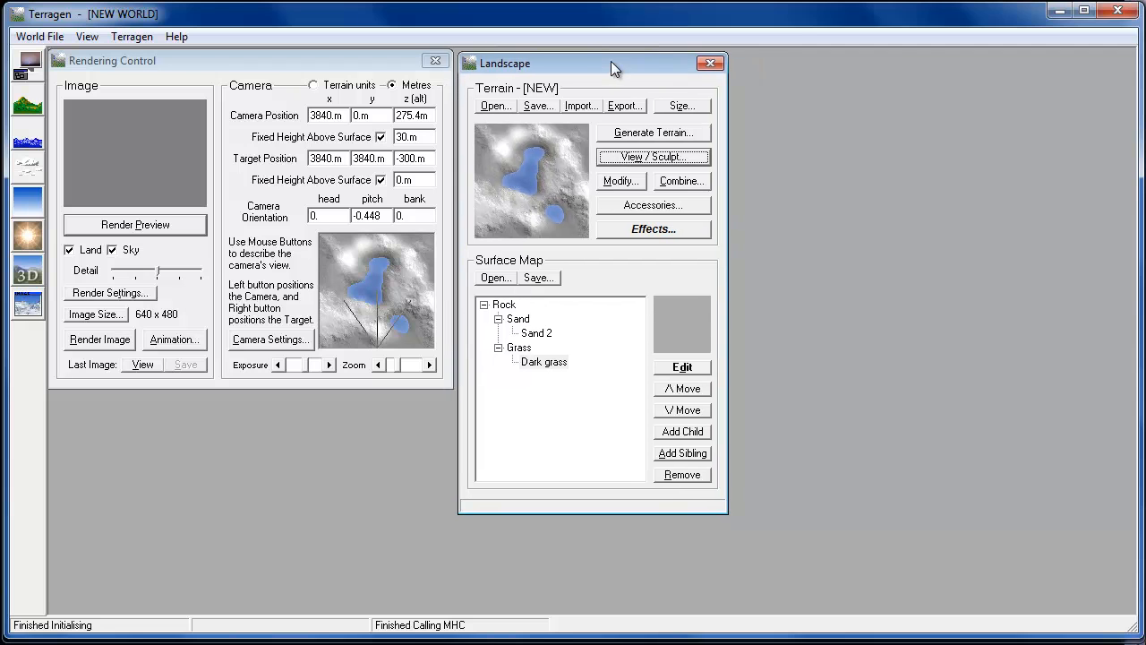
In the water settings, set wave roughness to 95 and wave size to 84, and adjust the visibility effect and terrain distortion.
click(31, 141)
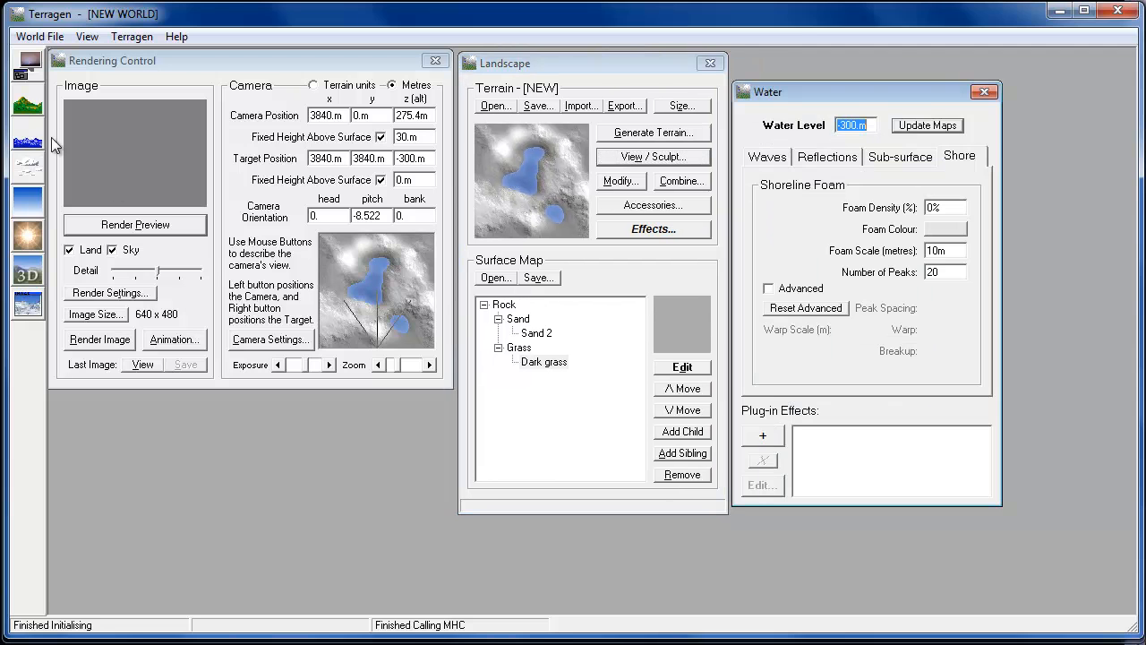
drag(918, 101, 898, 70)
click(820, 129)
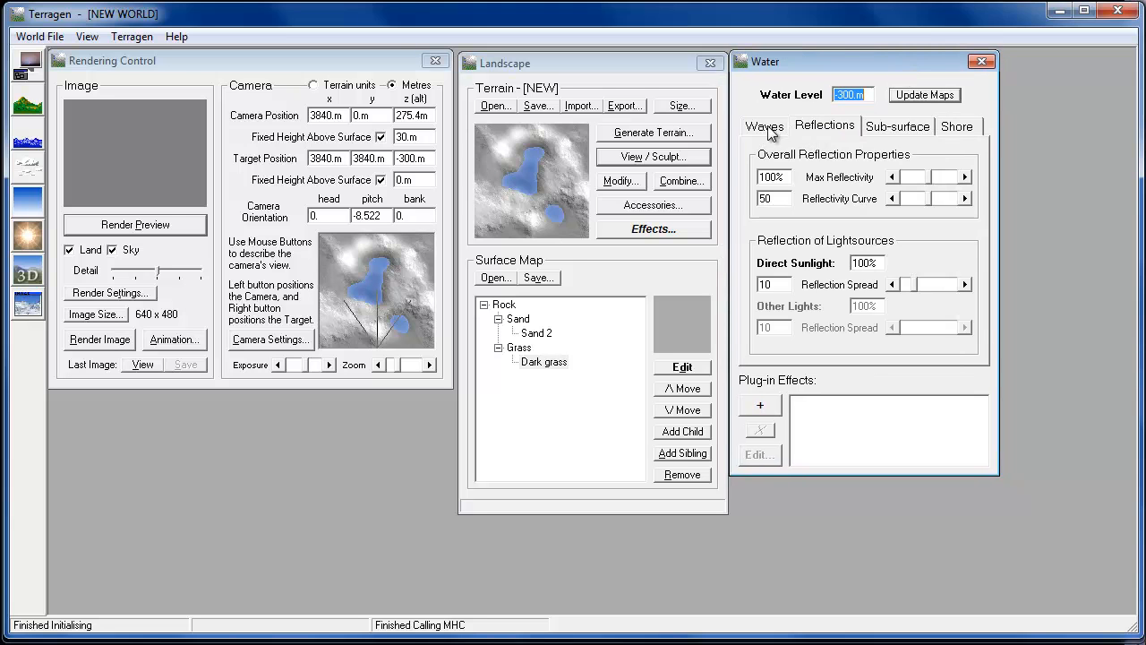
click(766, 127)
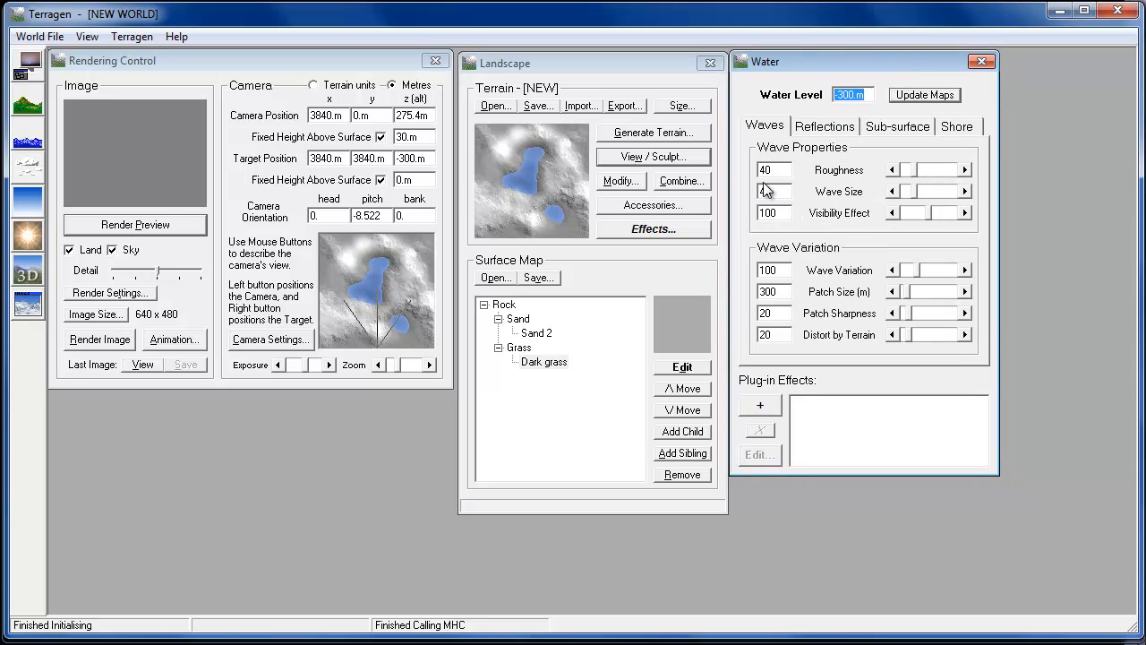
click(930, 192)
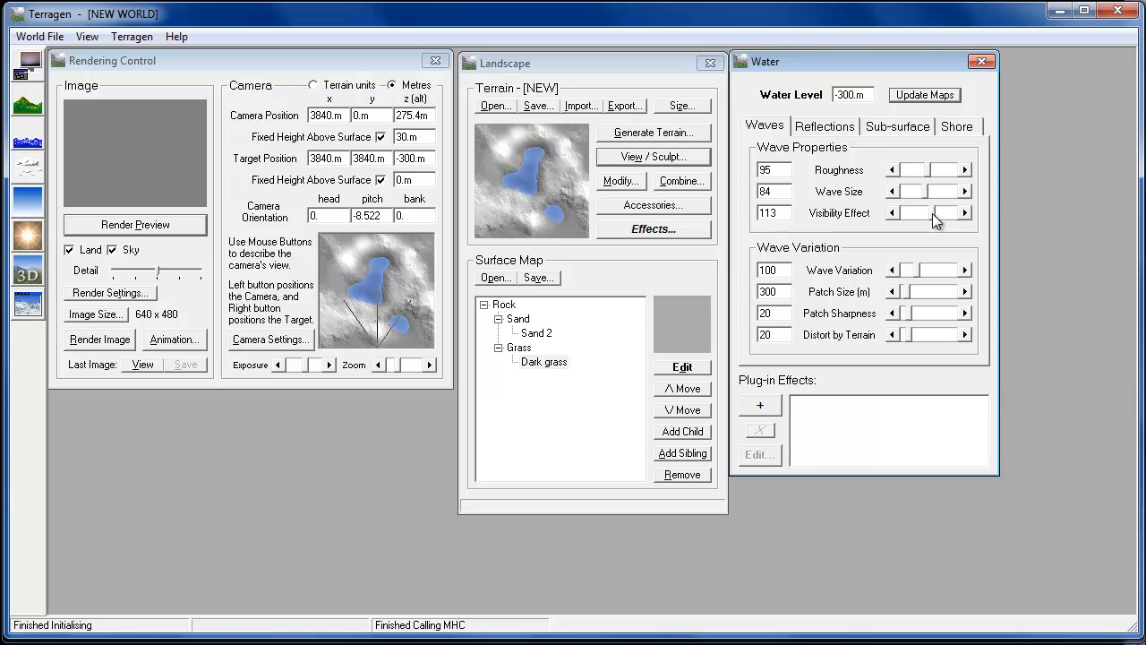
click(926, 213)
drag(906, 335, 914, 335)
Set the water's maximum reflectivity to 168% and review the sub-surface and shoreline foam settings.
click(850, 130)
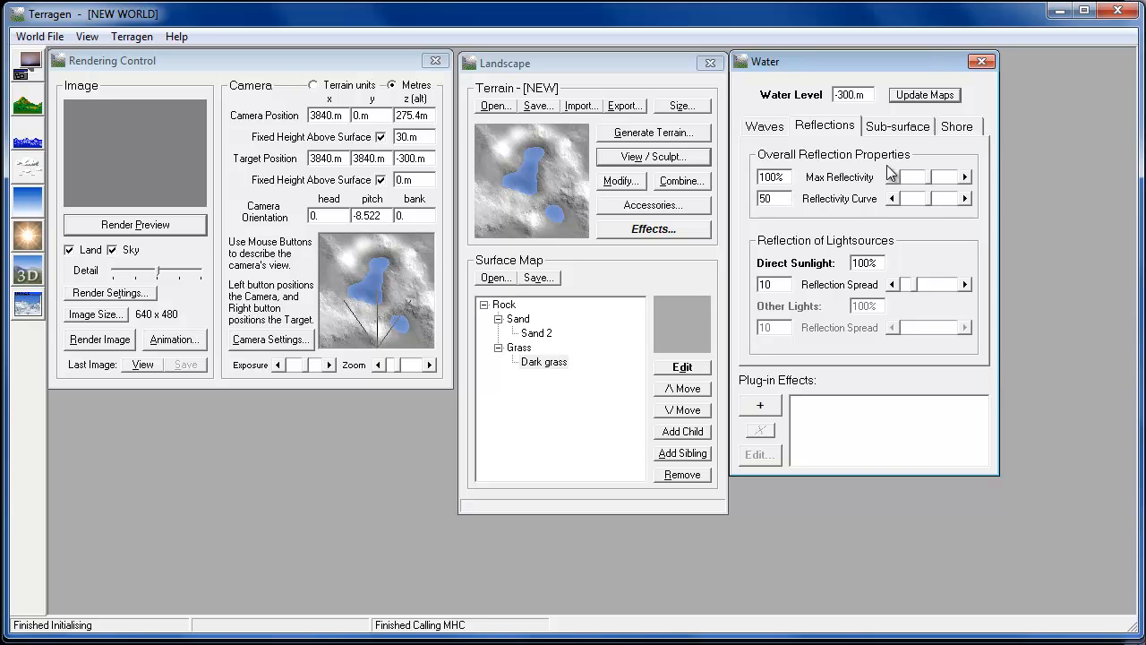
drag(931, 177, 947, 176)
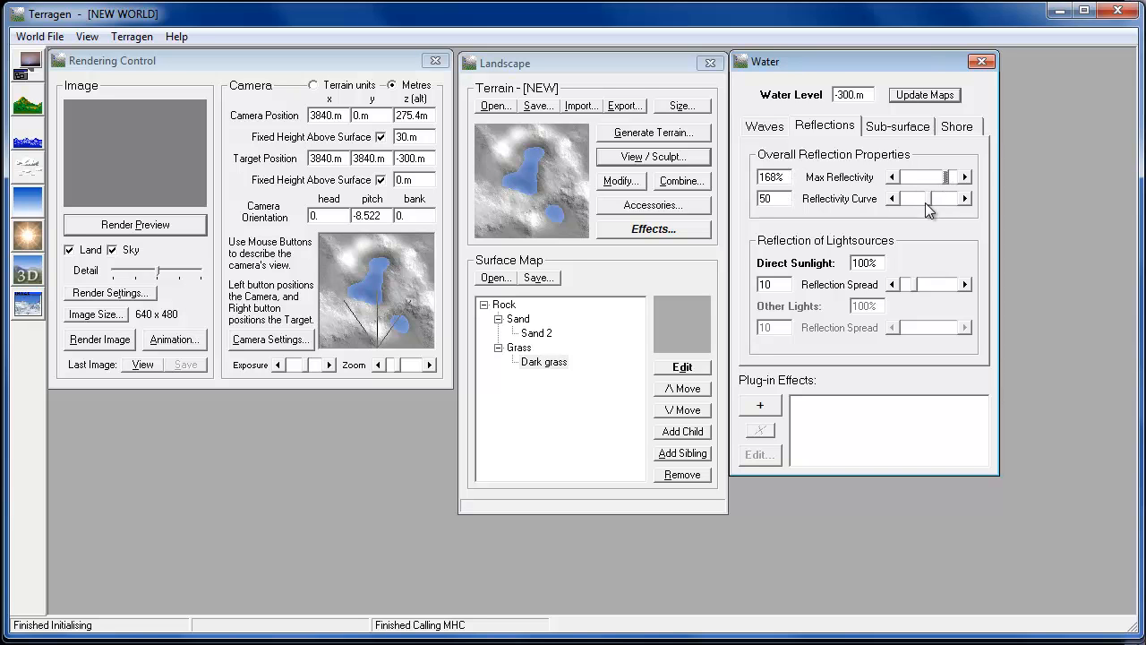
click(898, 128)
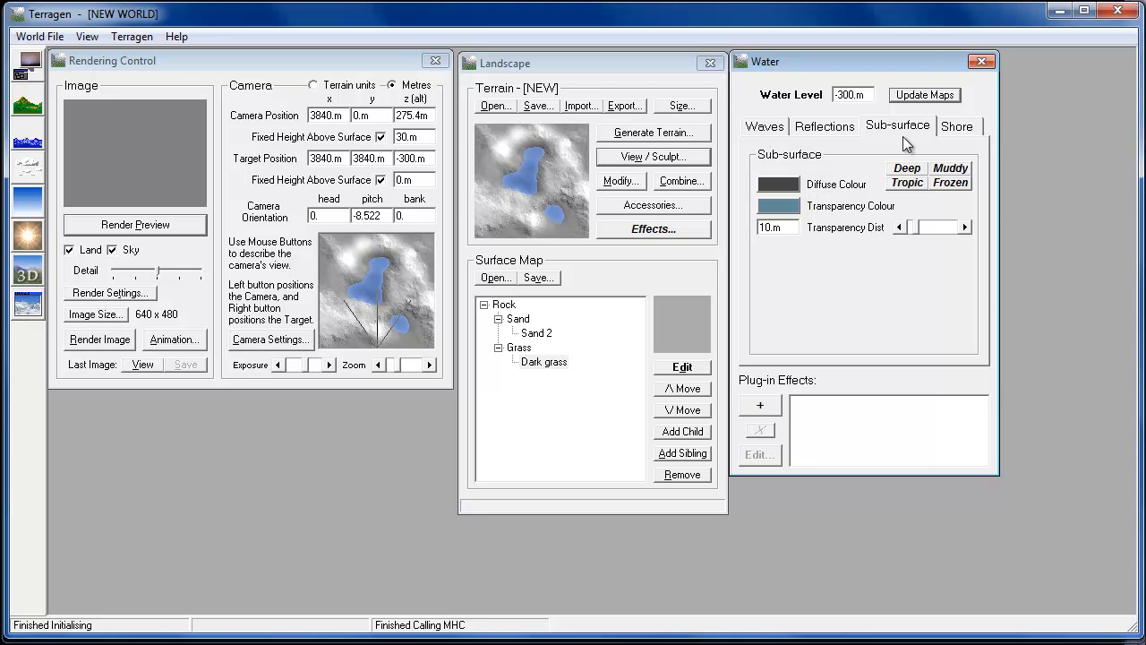
click(957, 127)
click(902, 126)
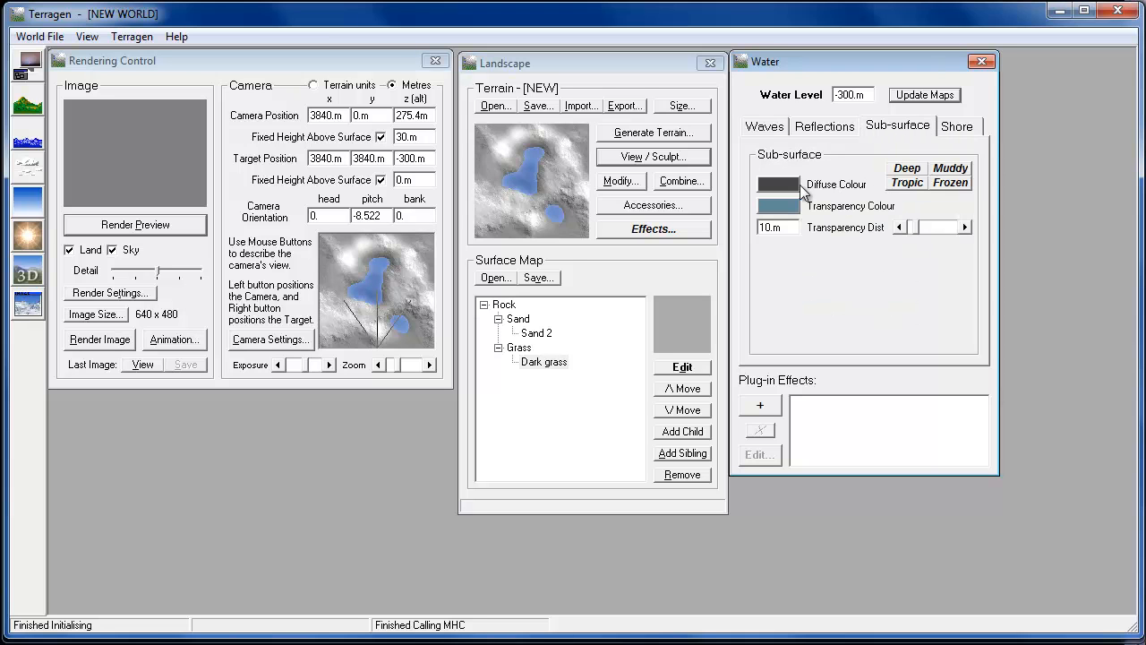
click(956, 126)
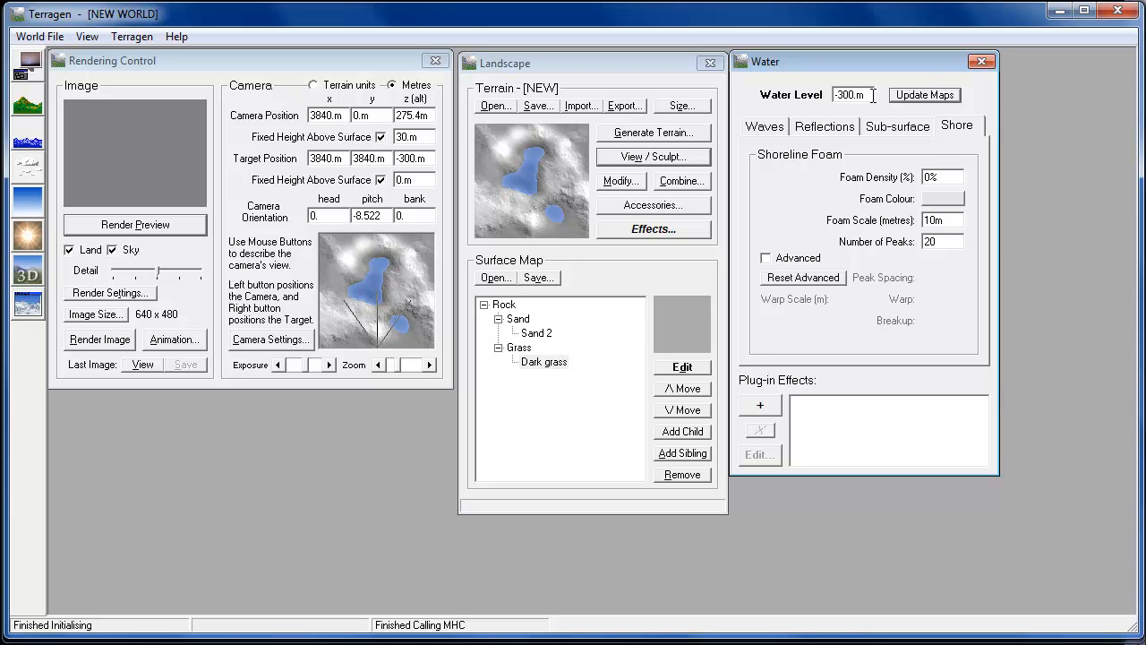
Set the water level to 20 m, update the maps and close the water settings.
drag(868, 95, 801, 101)
text(20)
click(907, 98)
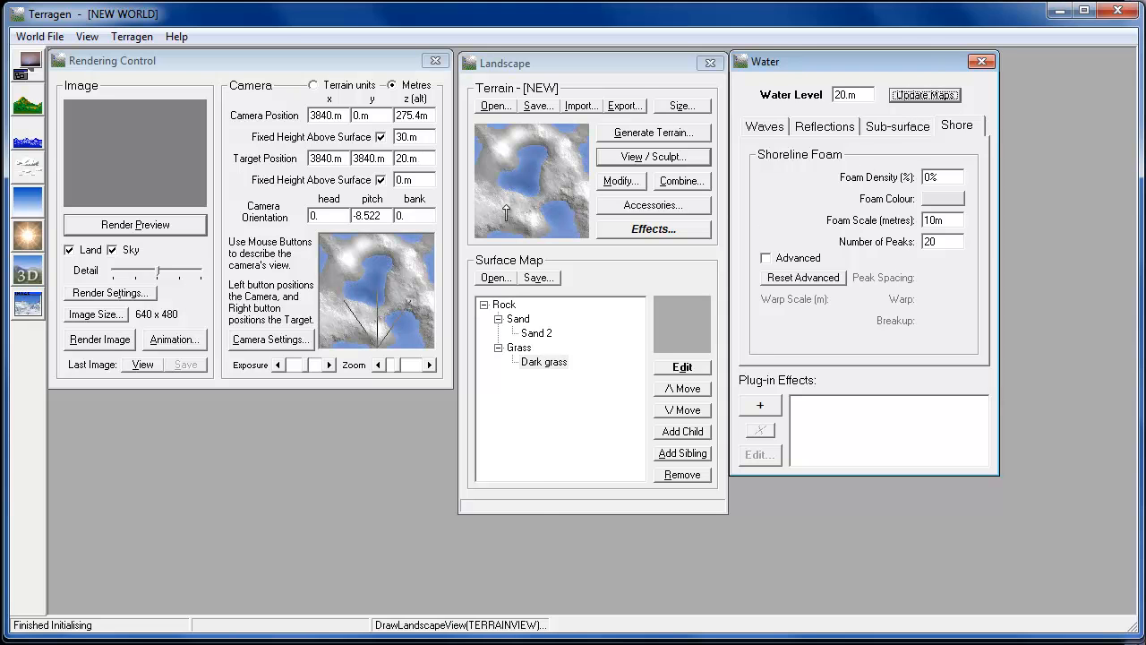
drag(583, 64, 647, 65)
click(981, 61)
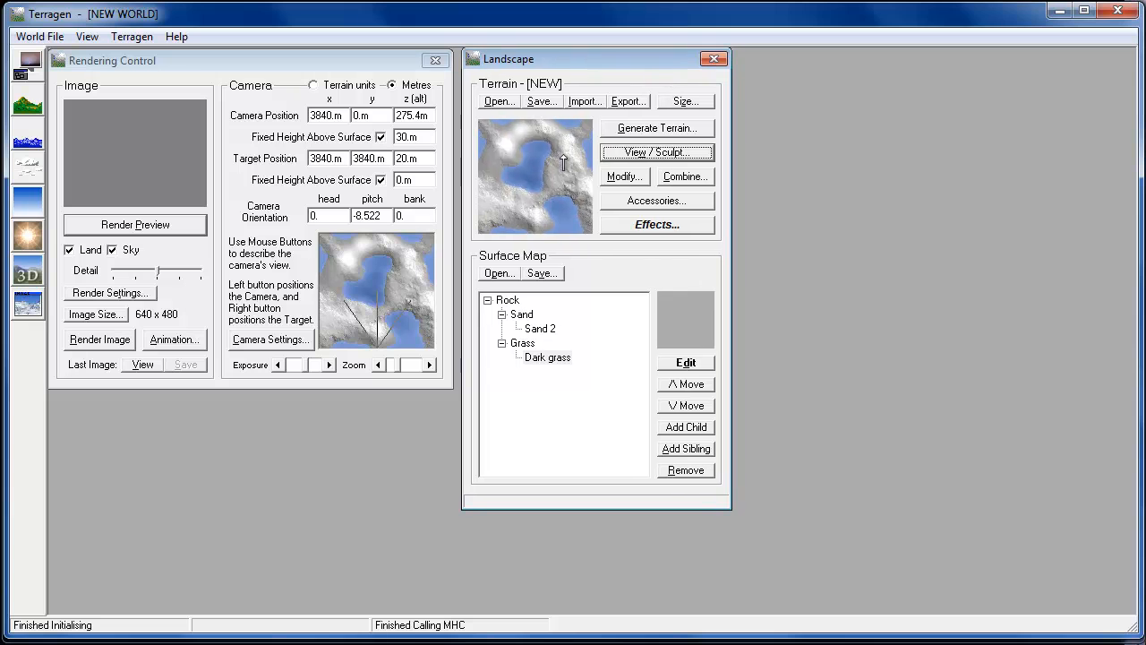
Open the cloudscape settings, switch the cloud layer to 3D rendering and check its cloud colour.
click(27, 171)
drag(399, 114, 904, 177)
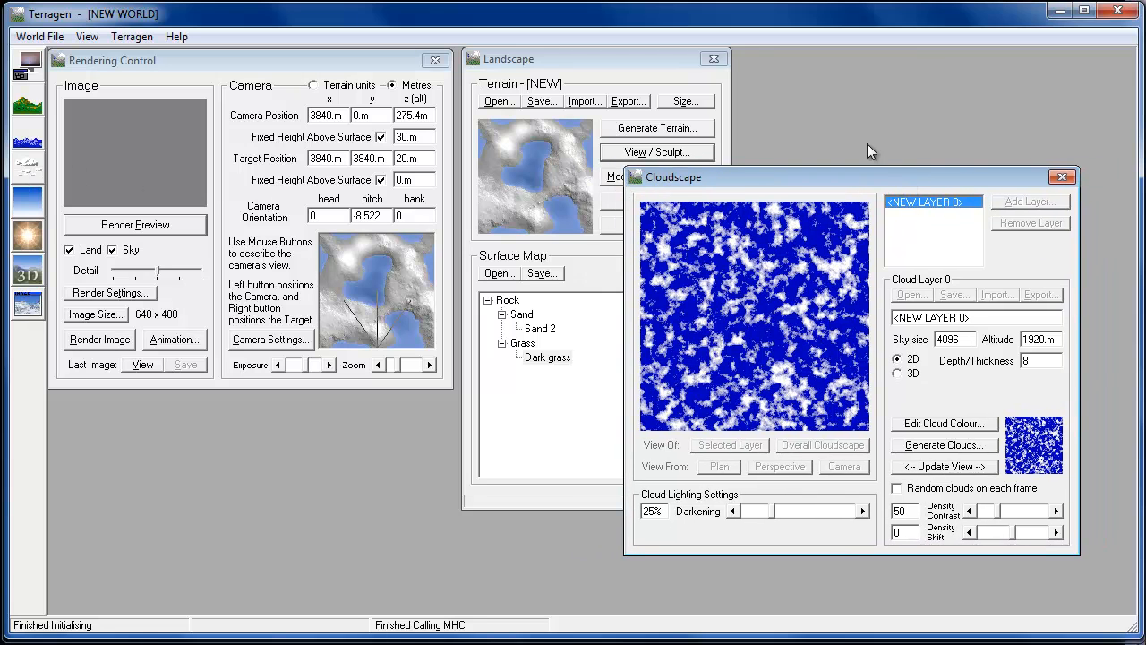
drag(924, 179, 918, 134)
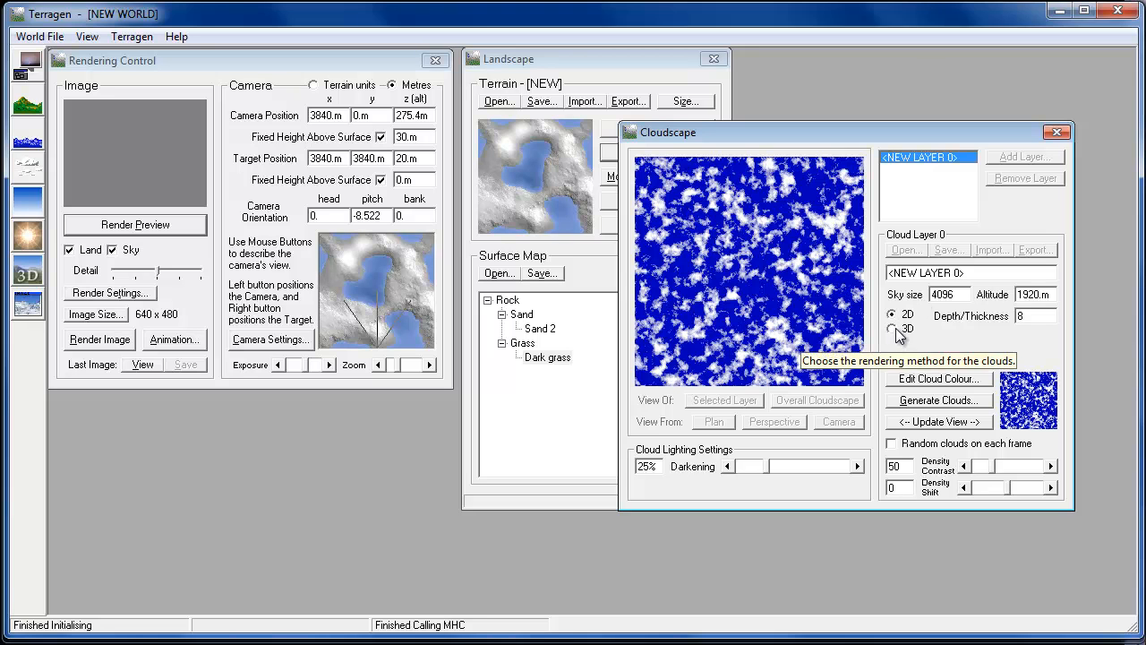
click(894, 330)
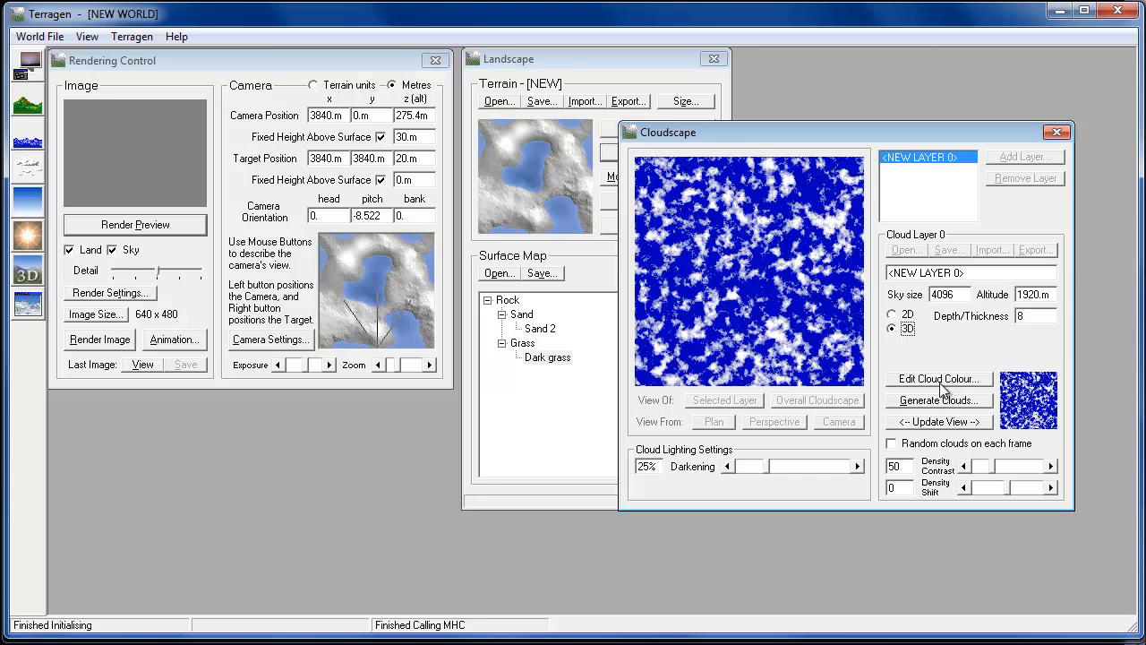
click(974, 389)
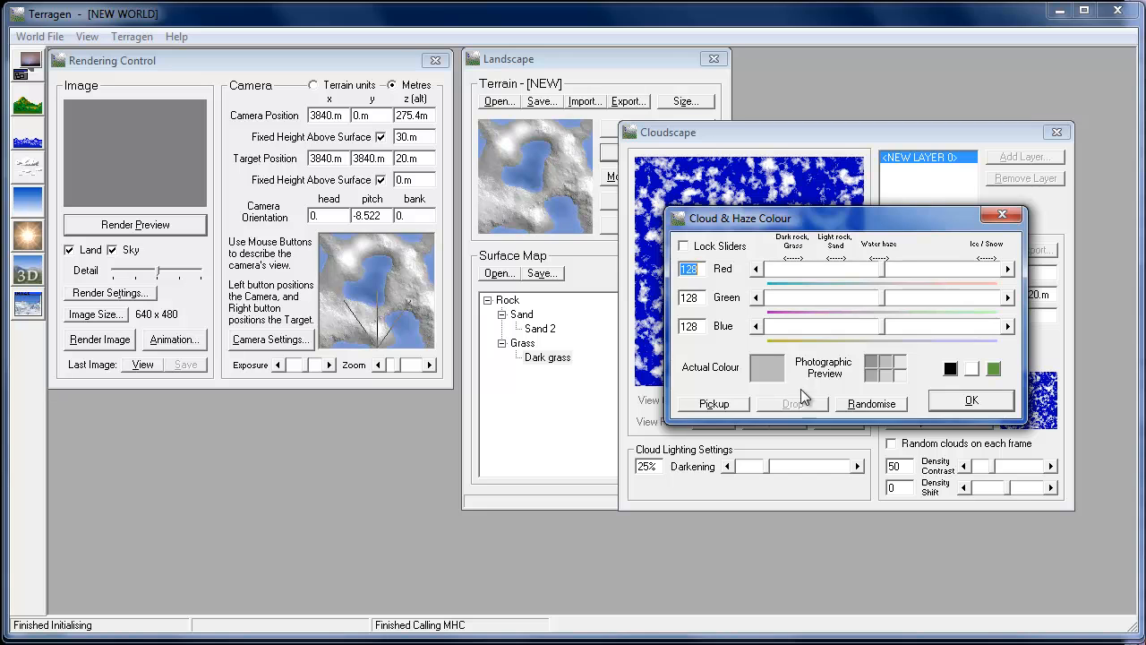
click(949, 402)
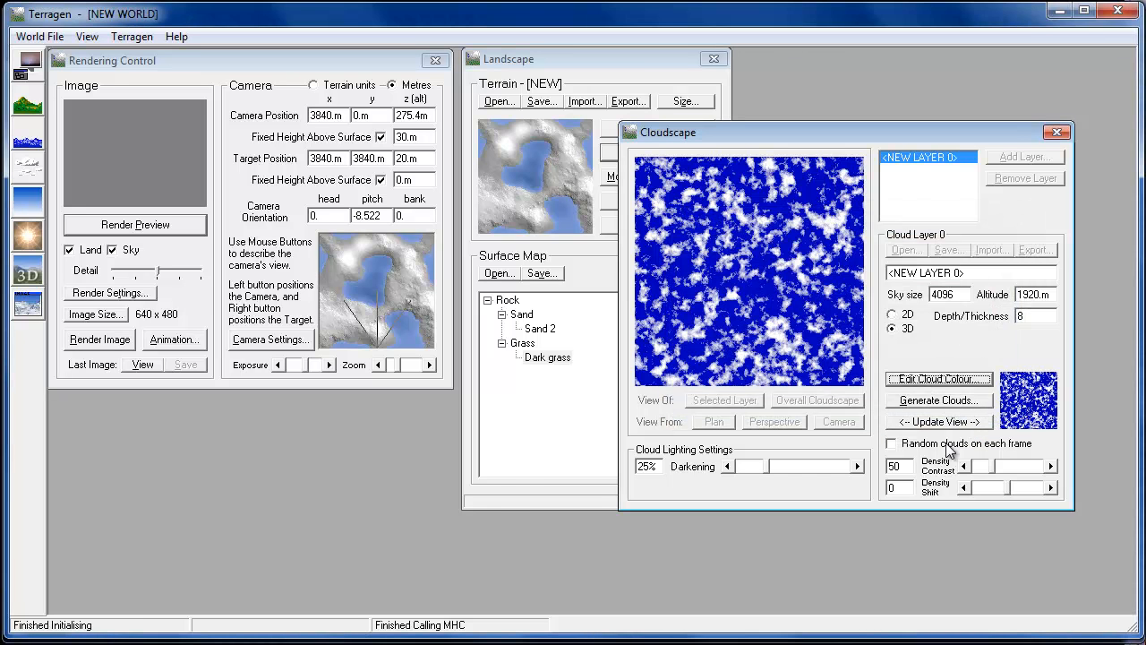
Generate new clouds with a persistence of 42 and a larger maximum cloud size, regenerating until the pattern suits.
click(955, 402)
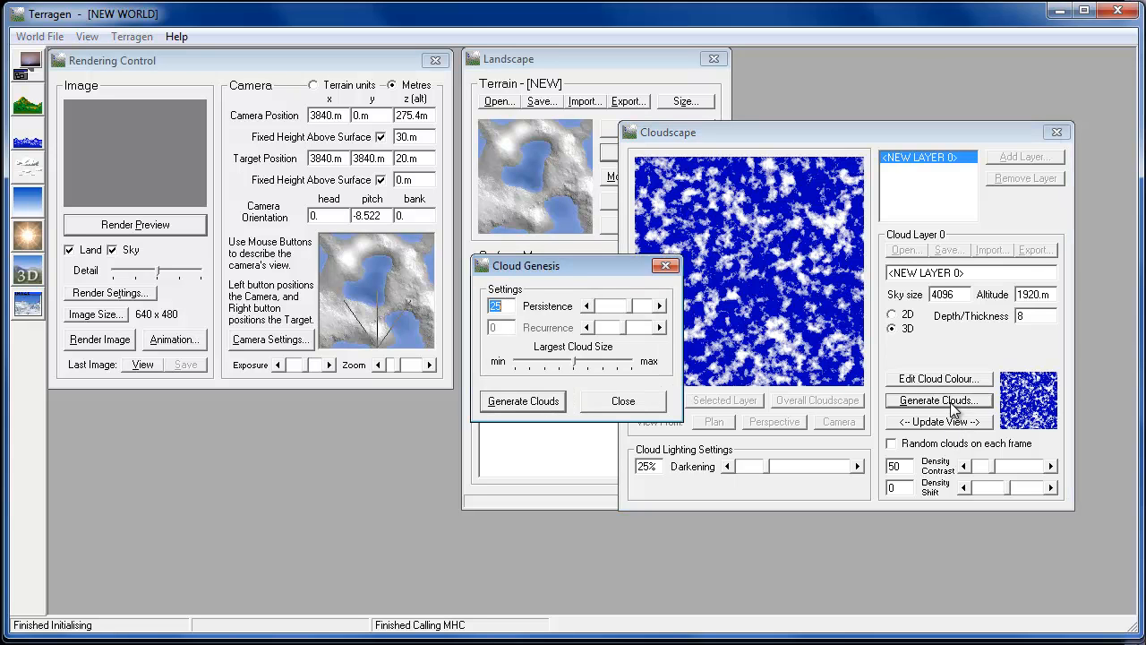
mouse_move(617, 310)
mouse_down()
mouse_move(641, 309)
mouse_move(631, 307)
mouse_up()
drag(574, 361, 609, 367)
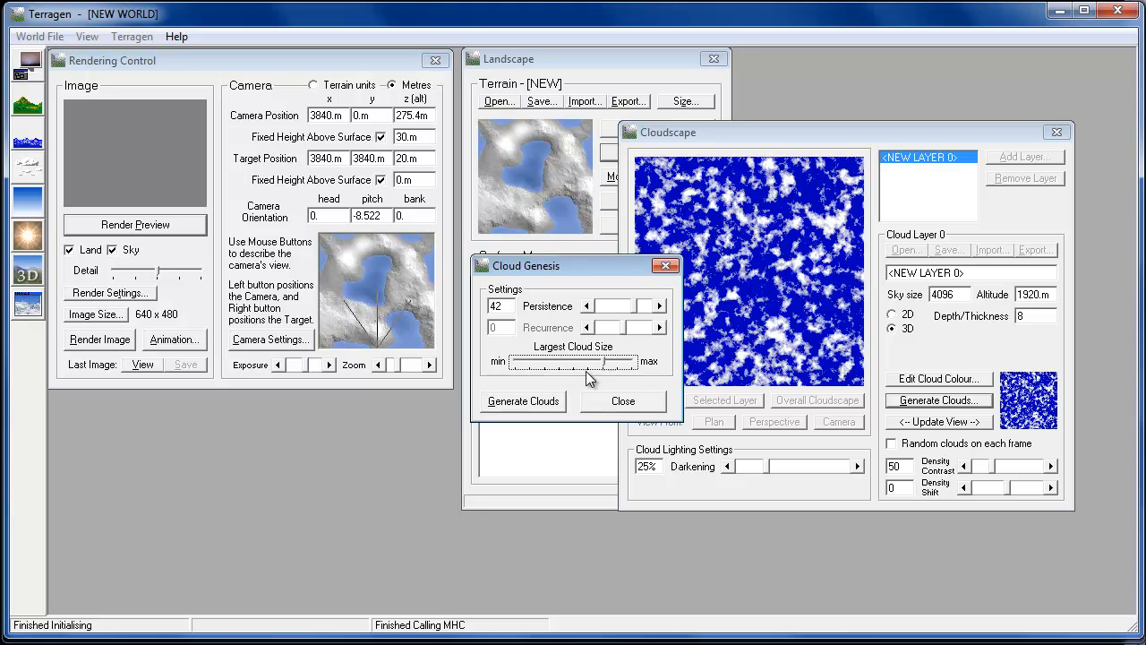
click(542, 401)
click(624, 362)
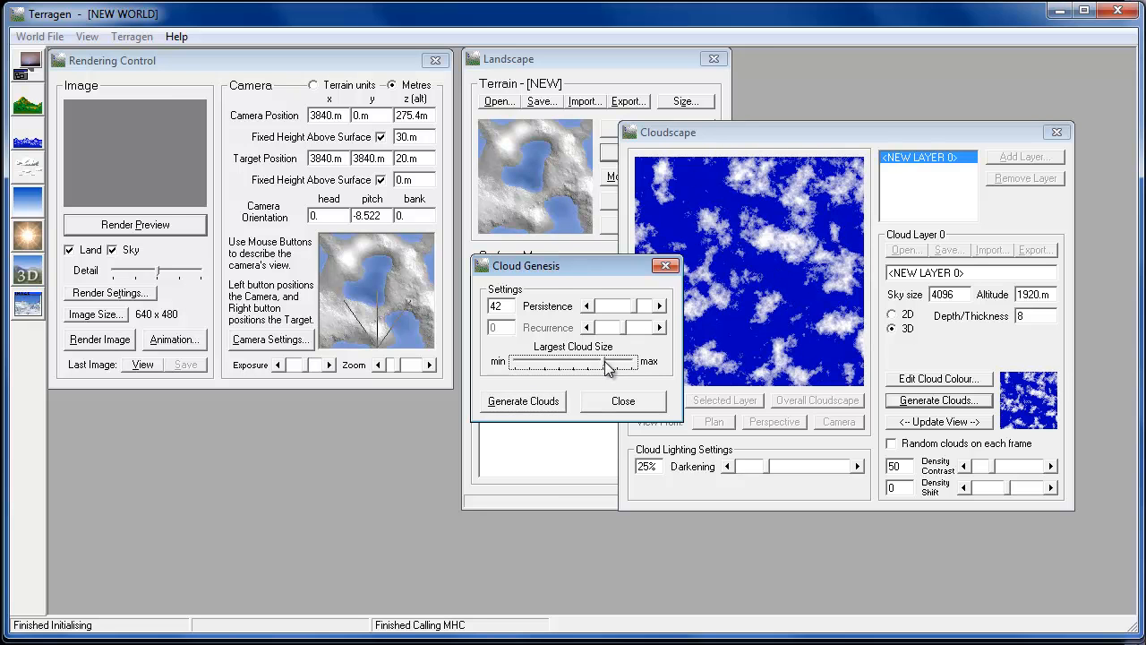
mouse_move(643, 306)
mouse_down()
mouse_move(605, 307)
mouse_move(641, 306)
mouse_up()
click(548, 401)
click(534, 400)
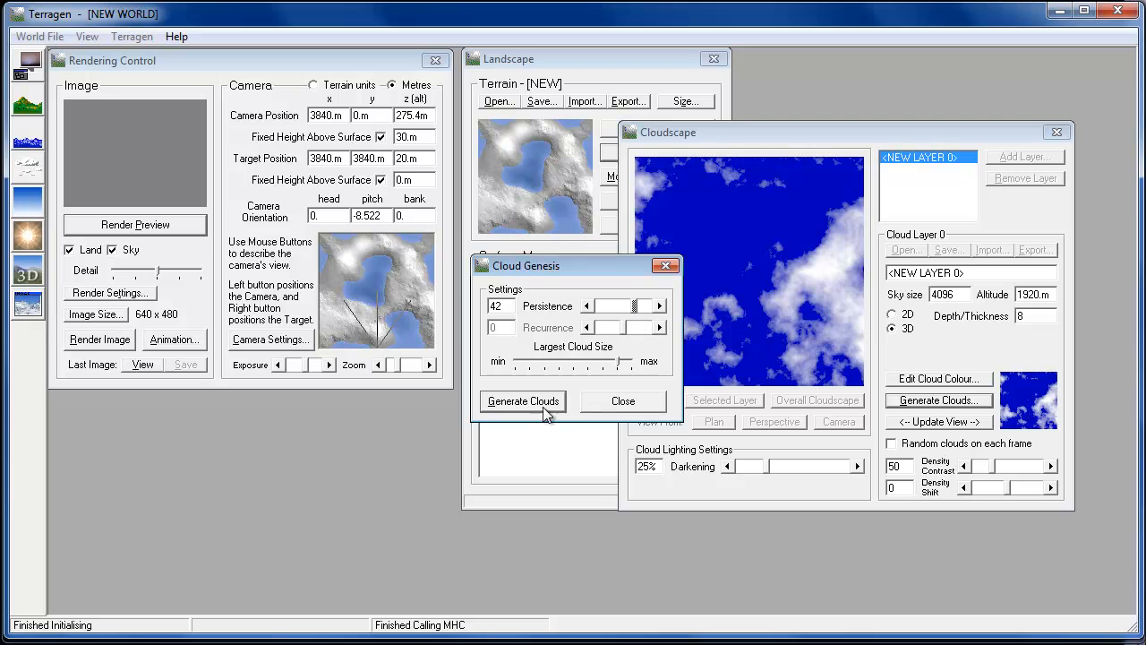
click(540, 403)
click(616, 406)
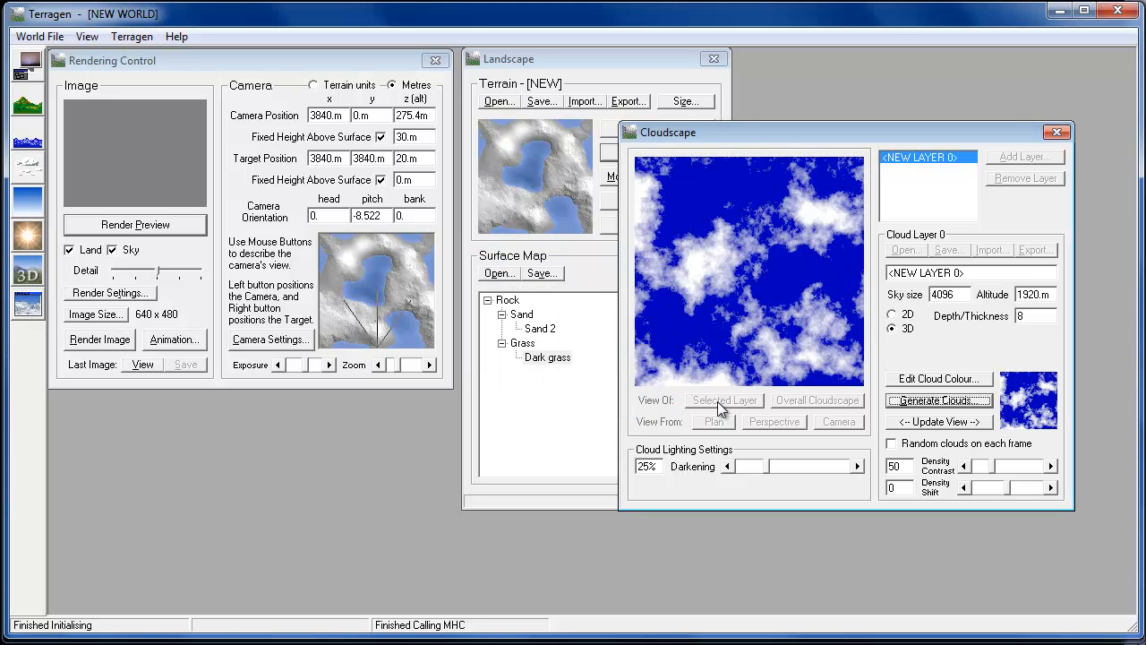
Set the cloud lighting's darkening to 66%, update the cloud view and close the cloudscape settings.
click(767, 467)
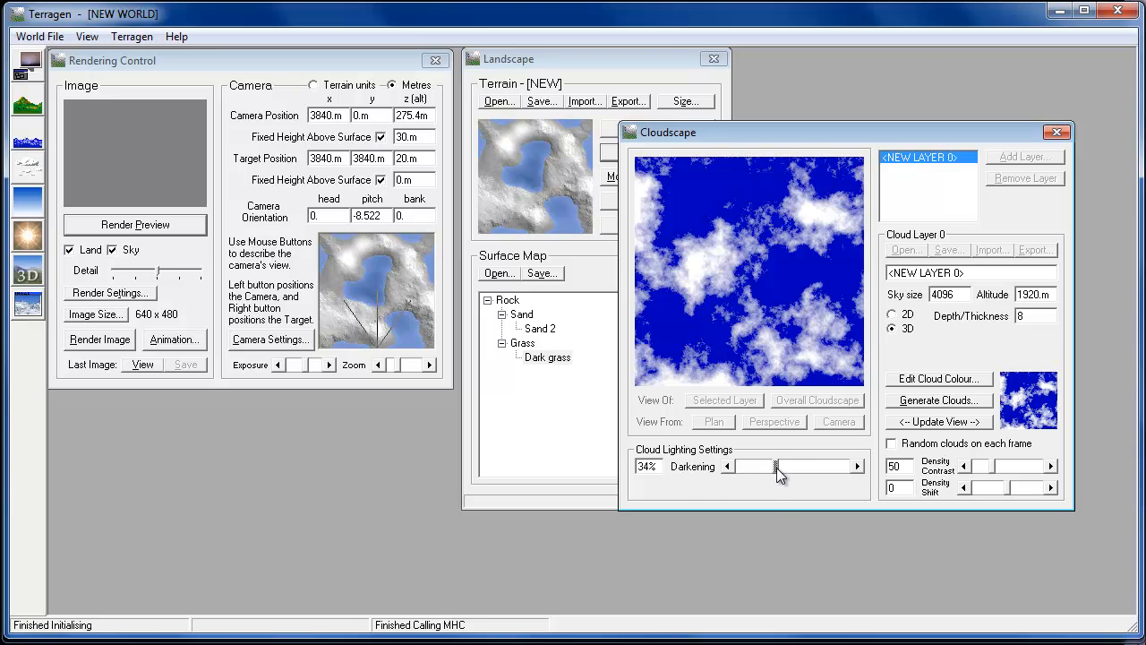
drag(787, 470, 808, 467)
drag(963, 123, 924, 79)
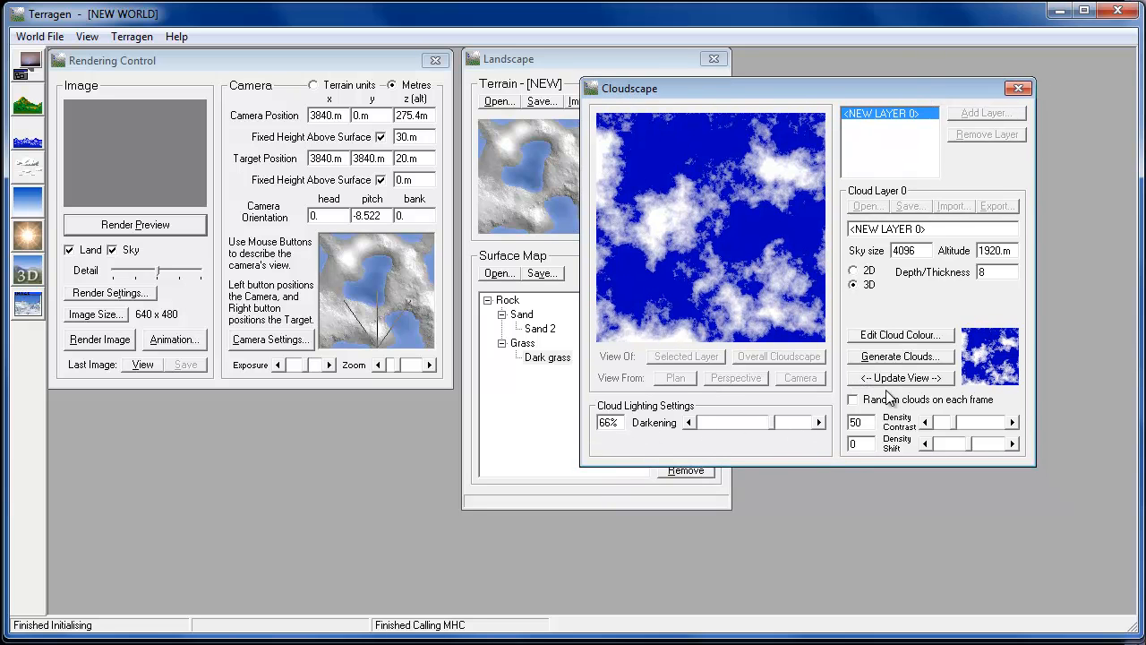
drag(896, 88, 837, 131)
click(1012, 423)
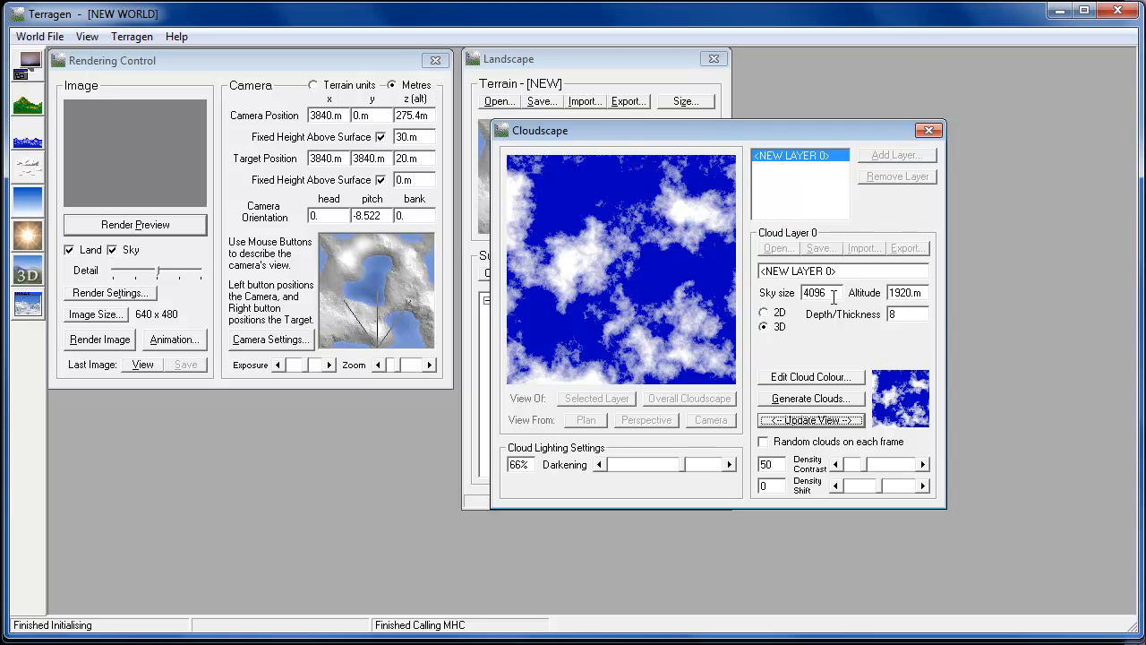
click(928, 129)
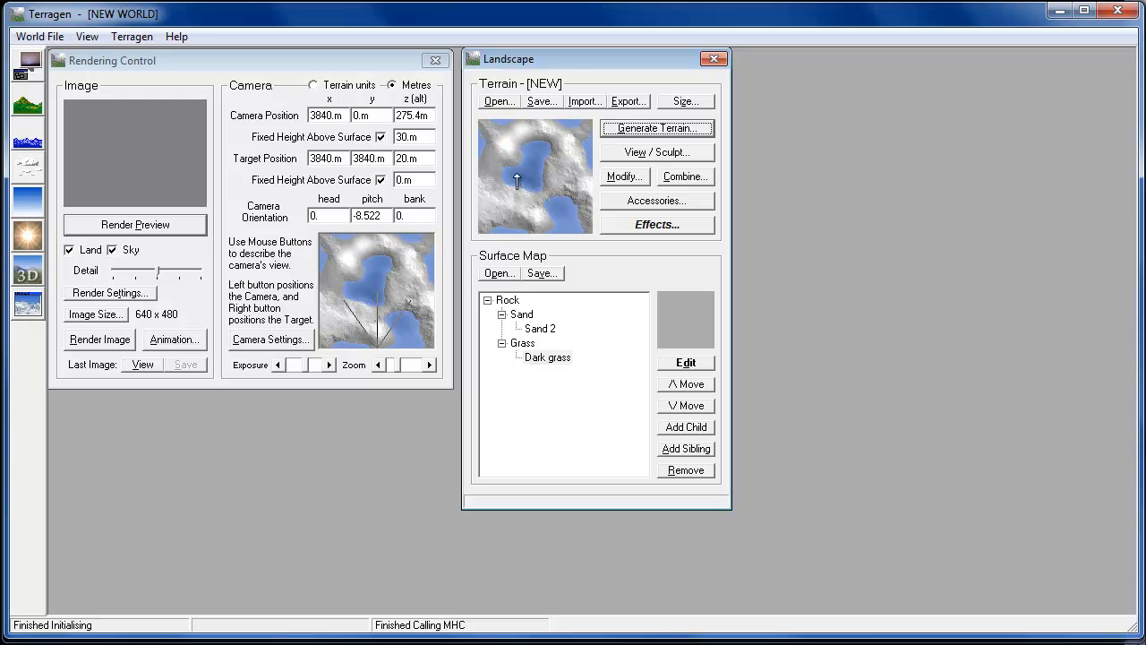
Set the Simple Haze density to 30% in the atmosphere settings and check the Simple Haze and Atmospheric Blue colours.
drag(555, 61, 548, 65)
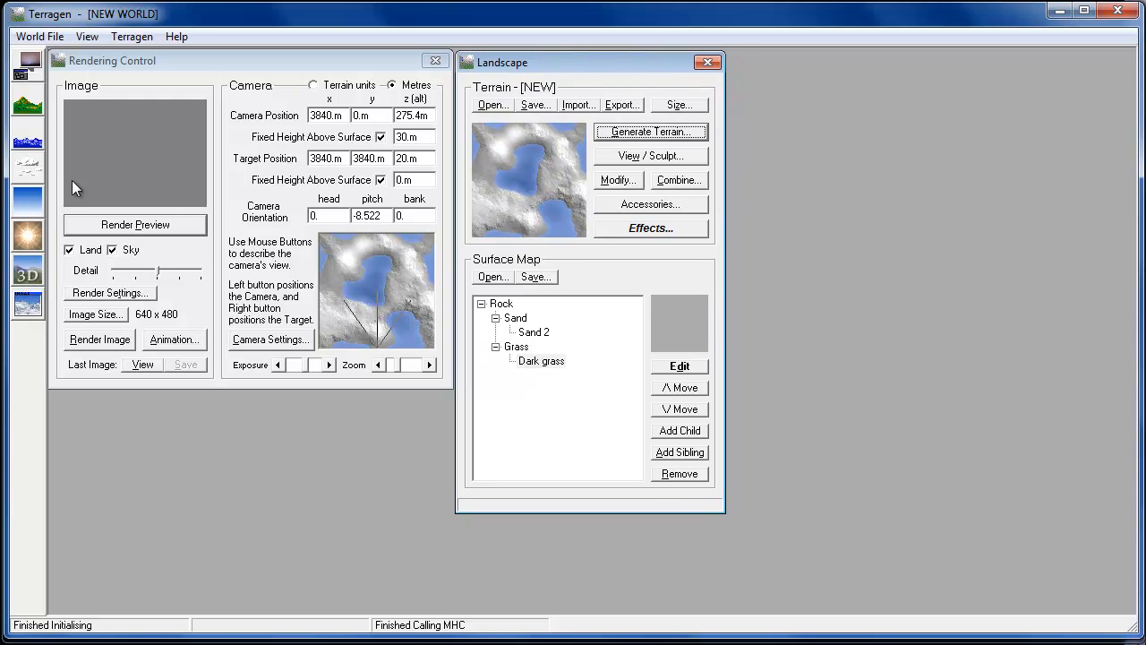
click(31, 209)
drag(380, 116, 528, 135)
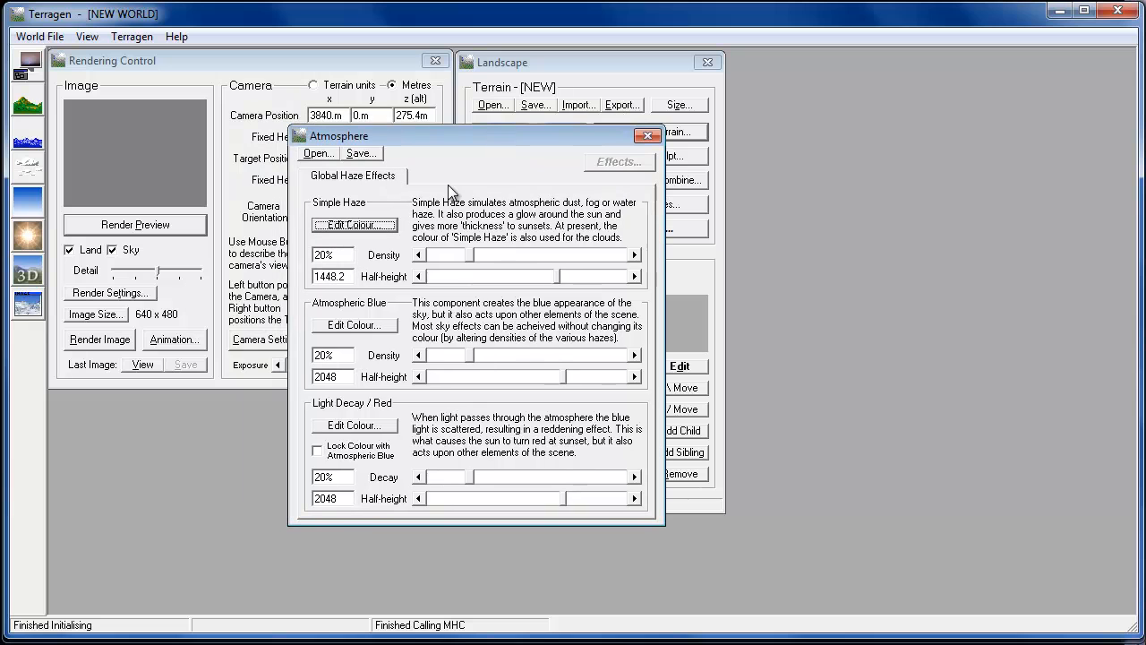
click(364, 228)
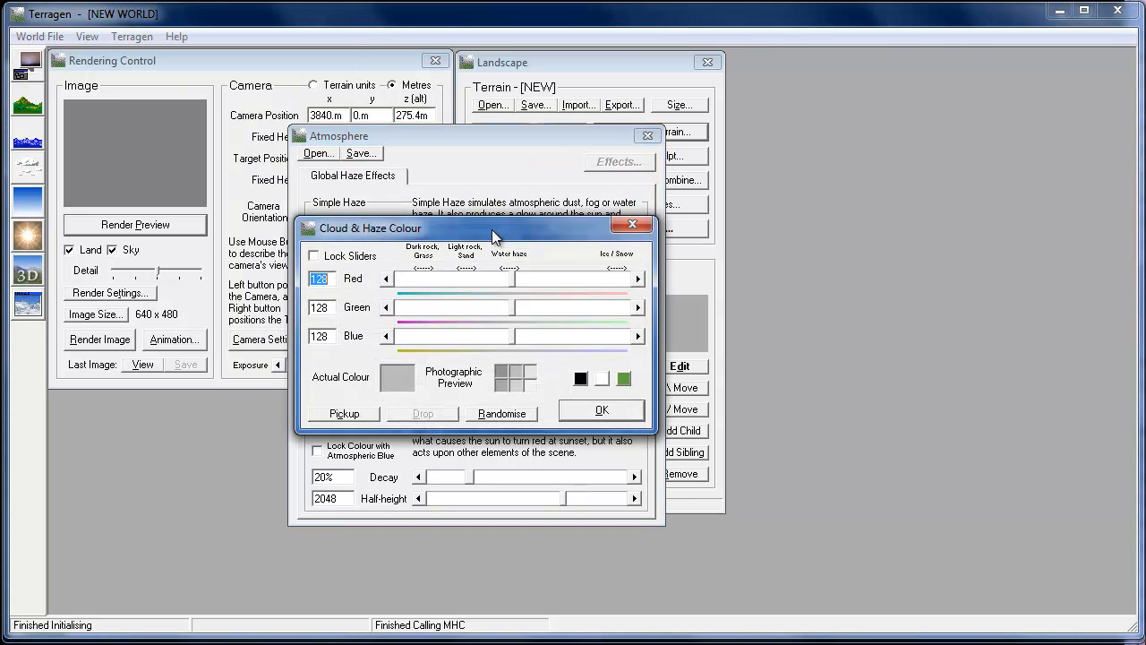
click(619, 407)
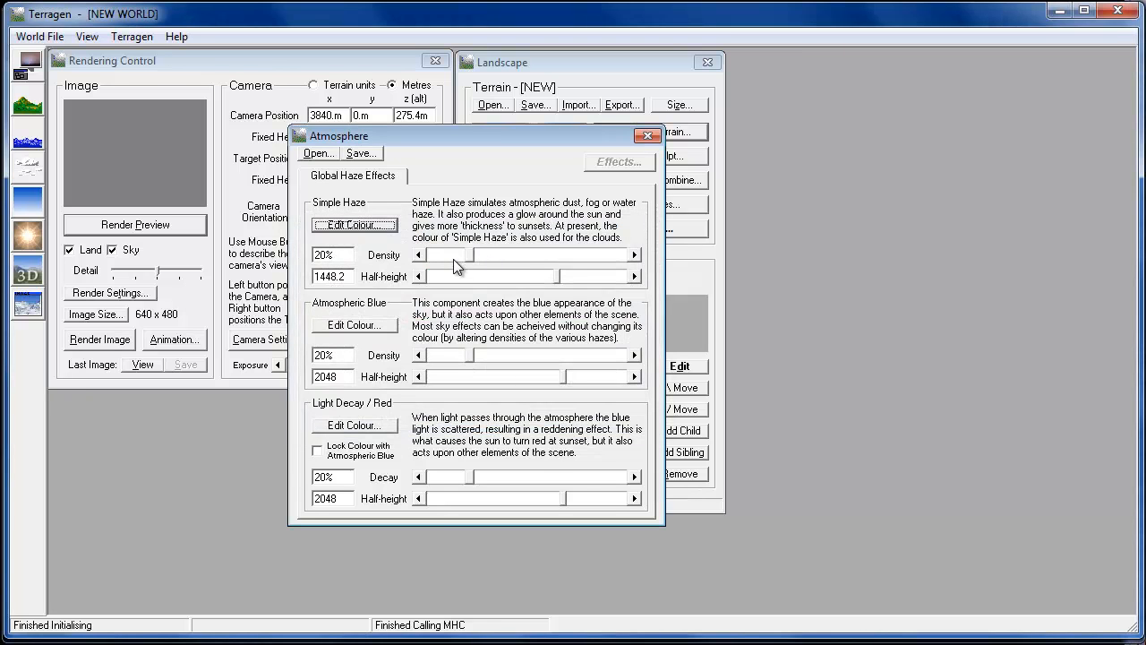
click(487, 258)
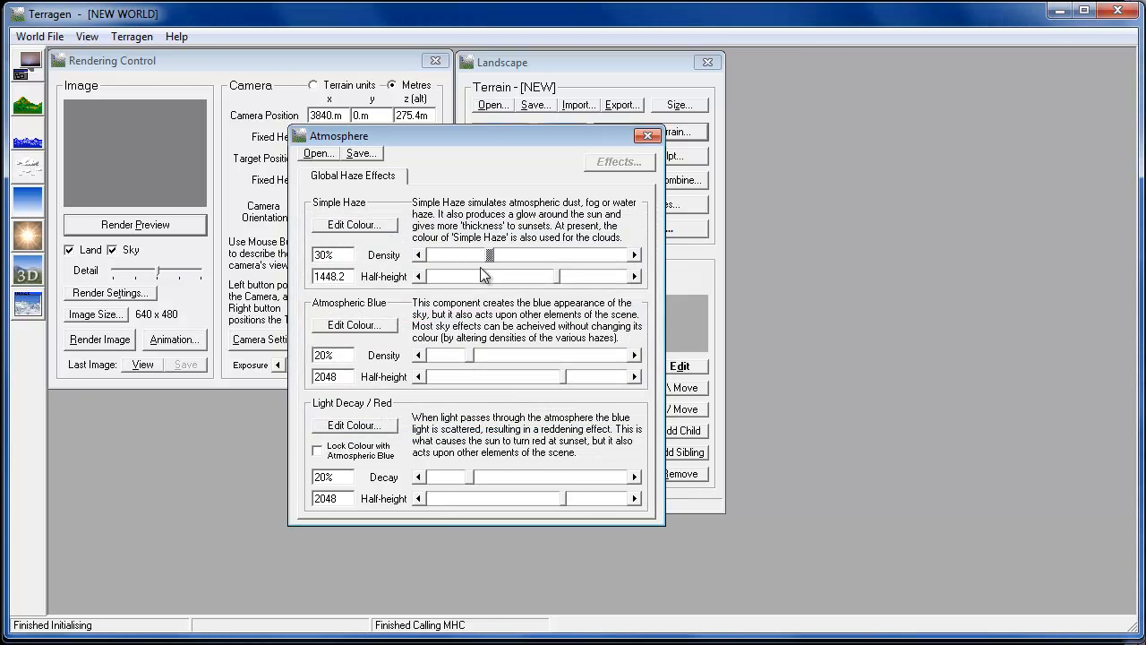
click(390, 326)
click(564, 409)
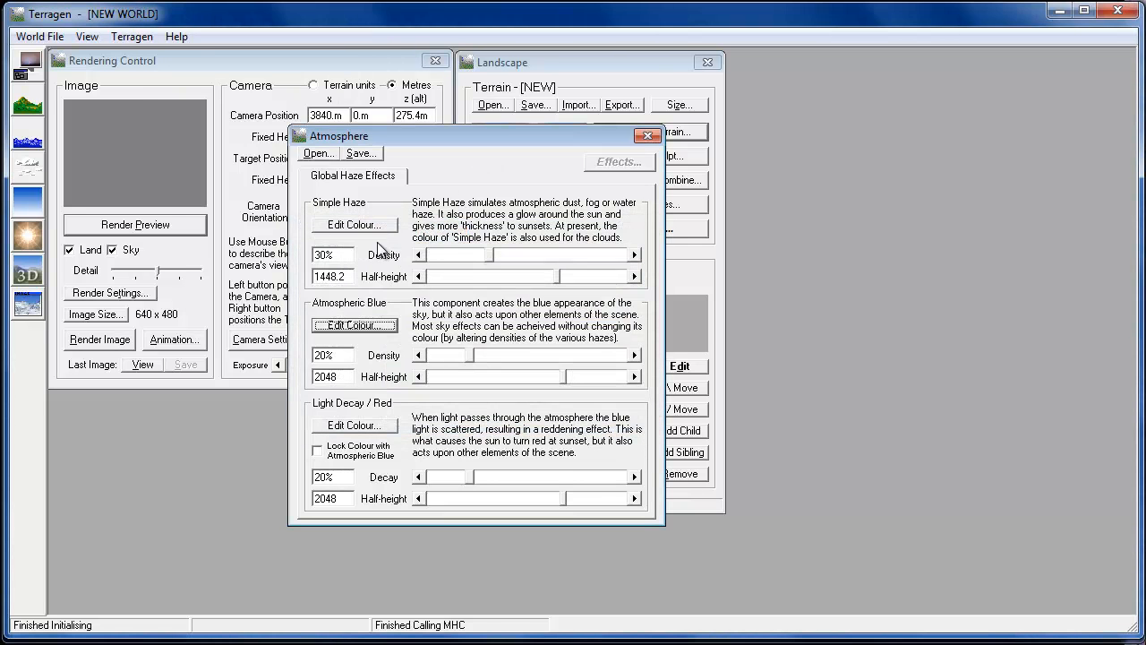
Check the Light Decay / Red colour and close the atmosphere settings.
click(358, 426)
drag(513, 232, 553, 236)
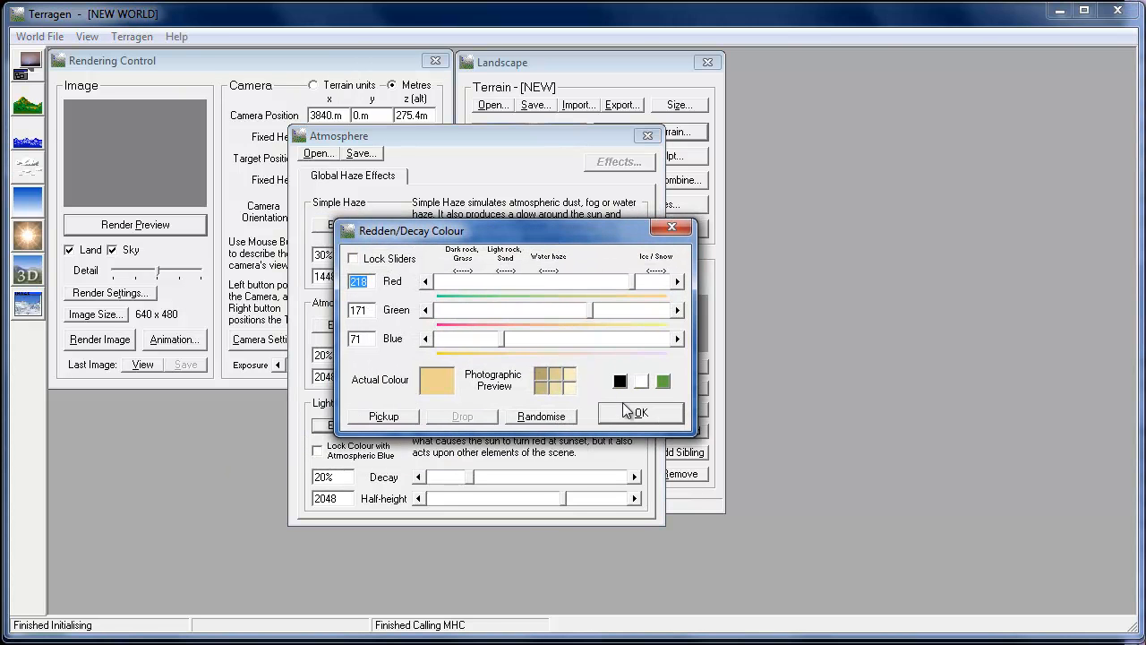
click(624, 412)
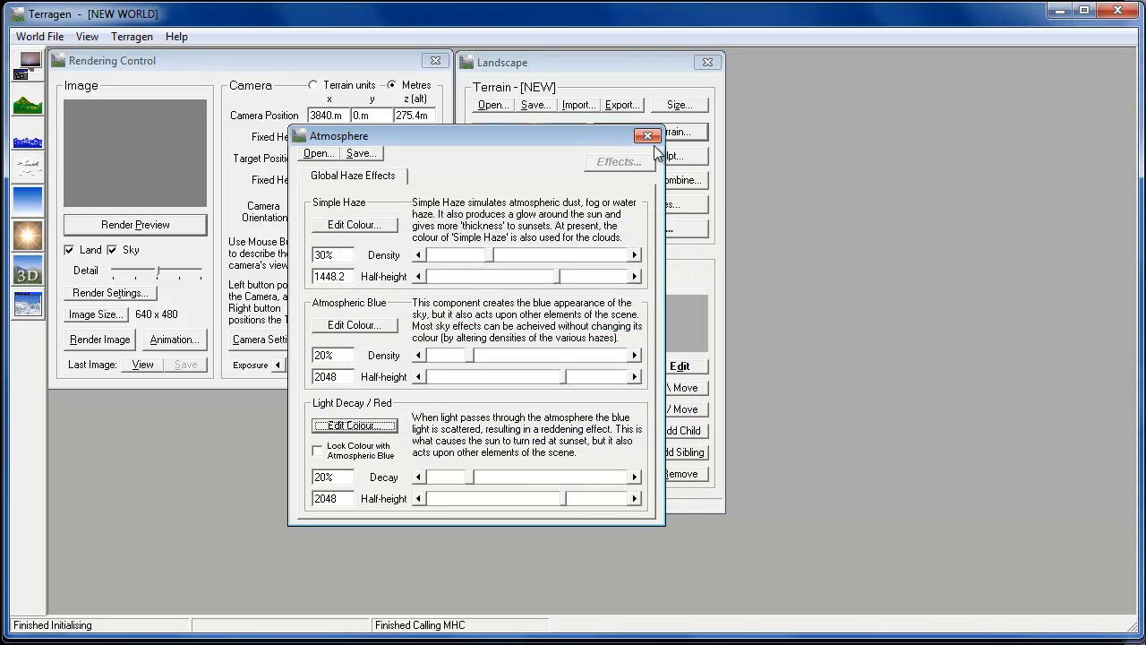
click(646, 136)
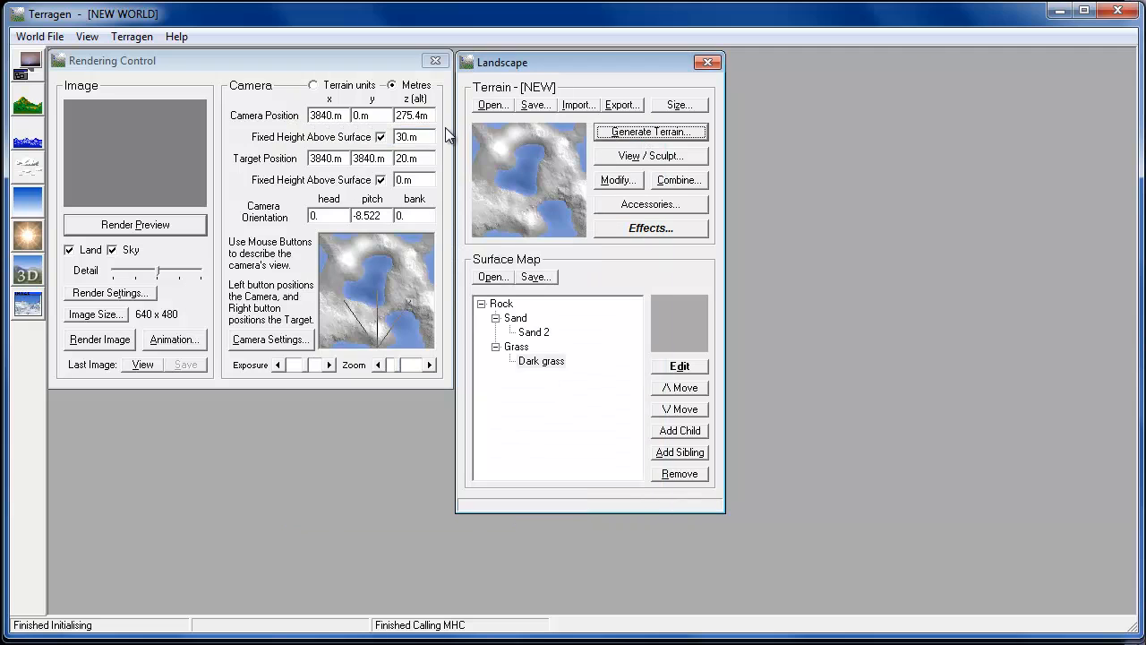
Turn on Clouds Cast Shadows in the lighting conditions and close them.
click(33, 240)
drag(439, 161, 578, 156)
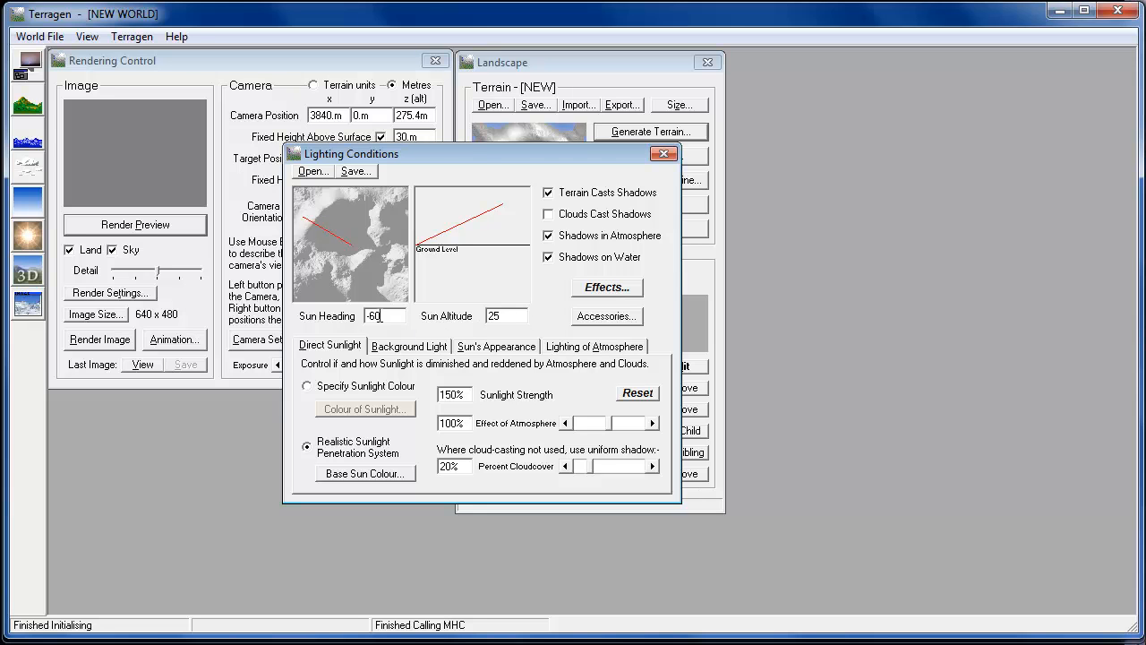
click(554, 217)
click(662, 154)
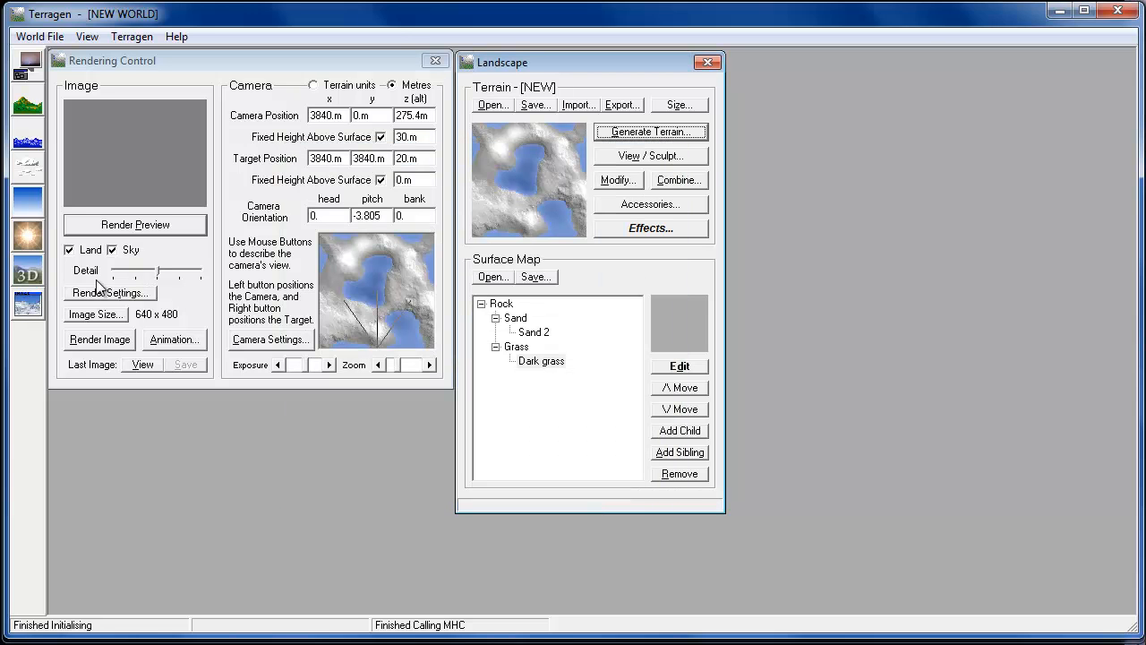
Open the 3D preview and place the camera over the central lake at about x 3516.6 m, y 3751 m.
click(27, 277)
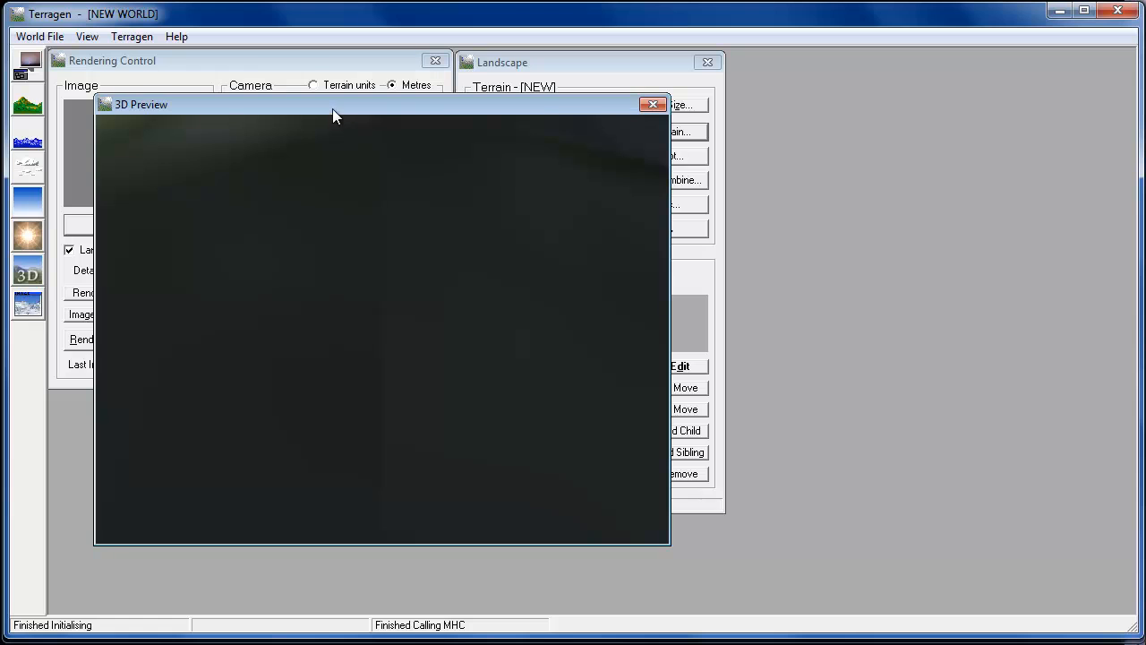
drag(332, 108, 759, 61)
drag(767, 170, 379, 296)
drag(721, 299, 778, 127)
drag(777, 176, 819, 140)
mouse_move(262, 69)
mouse_down()
mouse_move(263, 123)
mouse_move(250, 70)
mouse_up()
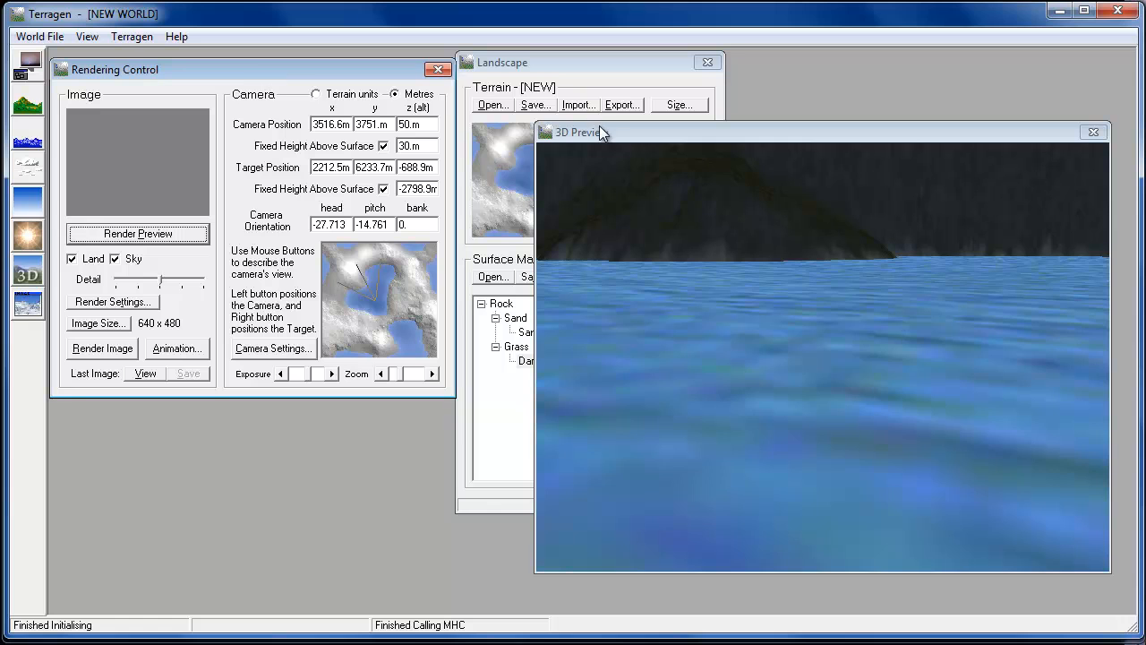
Arrange the 3D preview beside the rendering controls and turn the camera to a heading of about -60.7.
click(601, 132)
drag(630, 132, 554, 65)
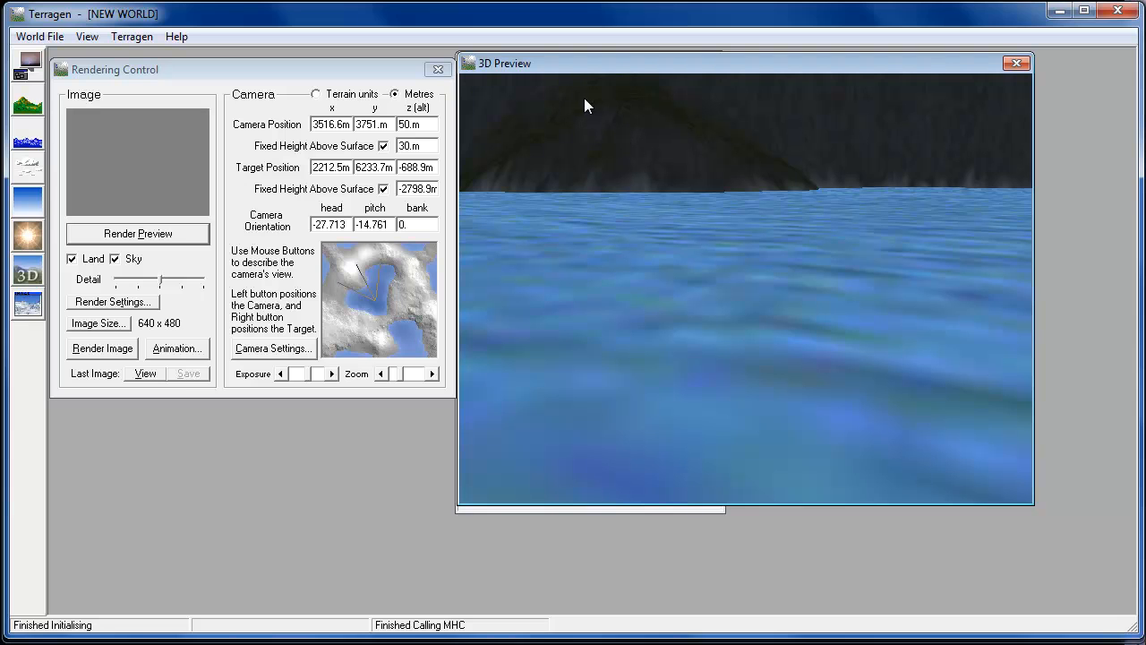
mouse_move(561, 62)
mouse_down()
mouse_move(565, 72)
mouse_move(568, 63)
mouse_up()
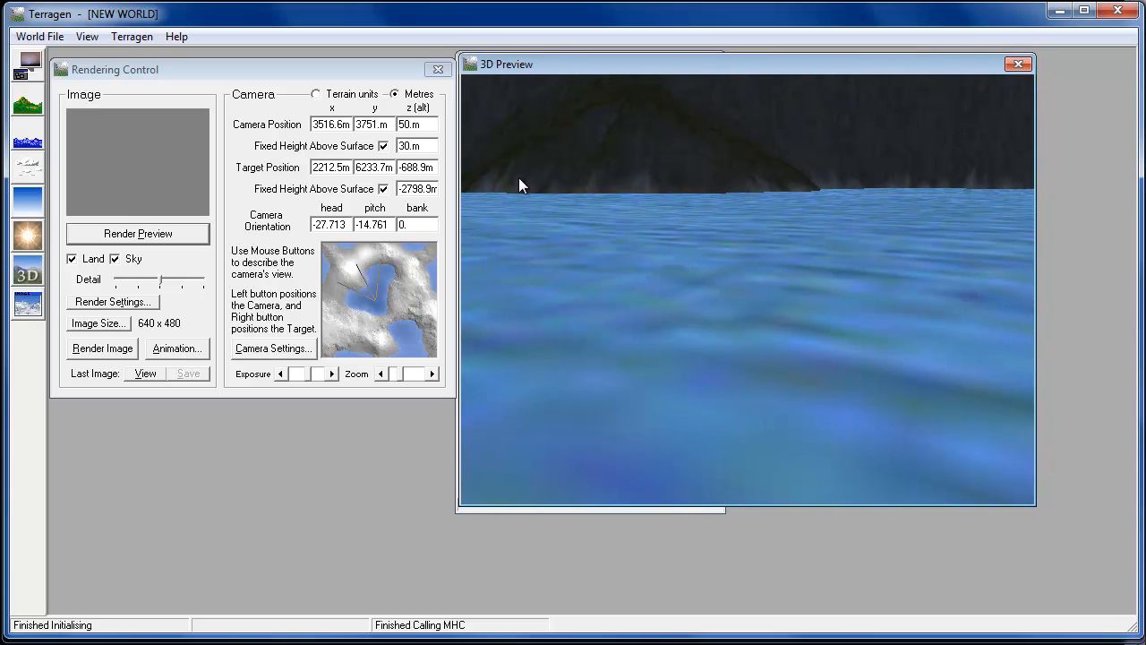
drag(707, 229, 570, 298)
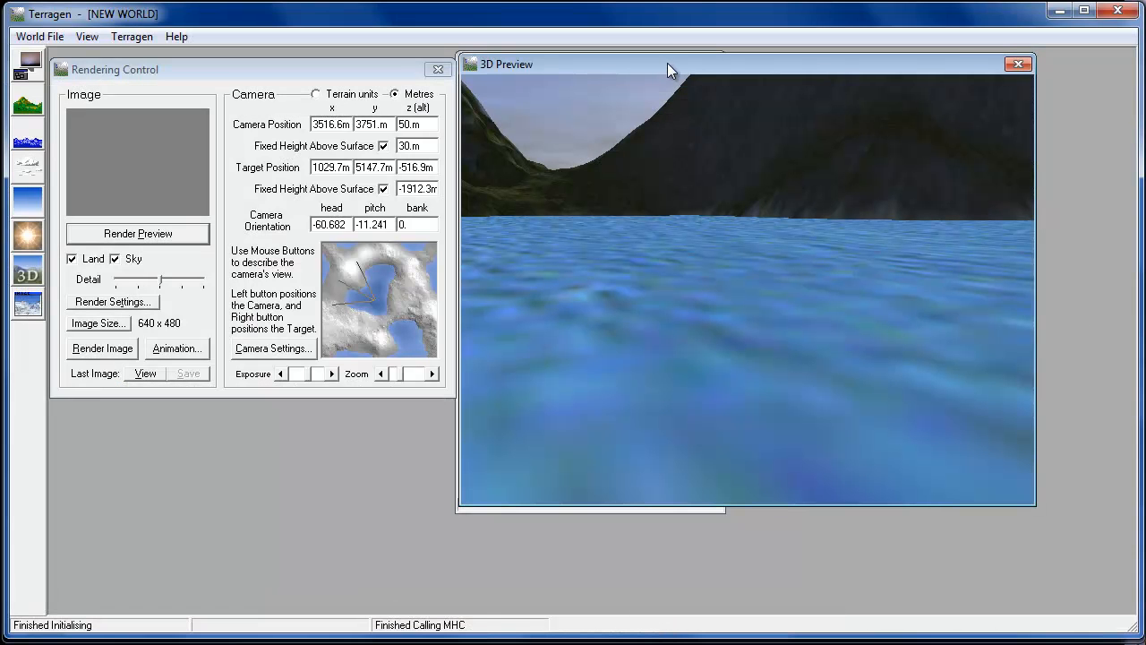
drag(668, 22, 643, 77)
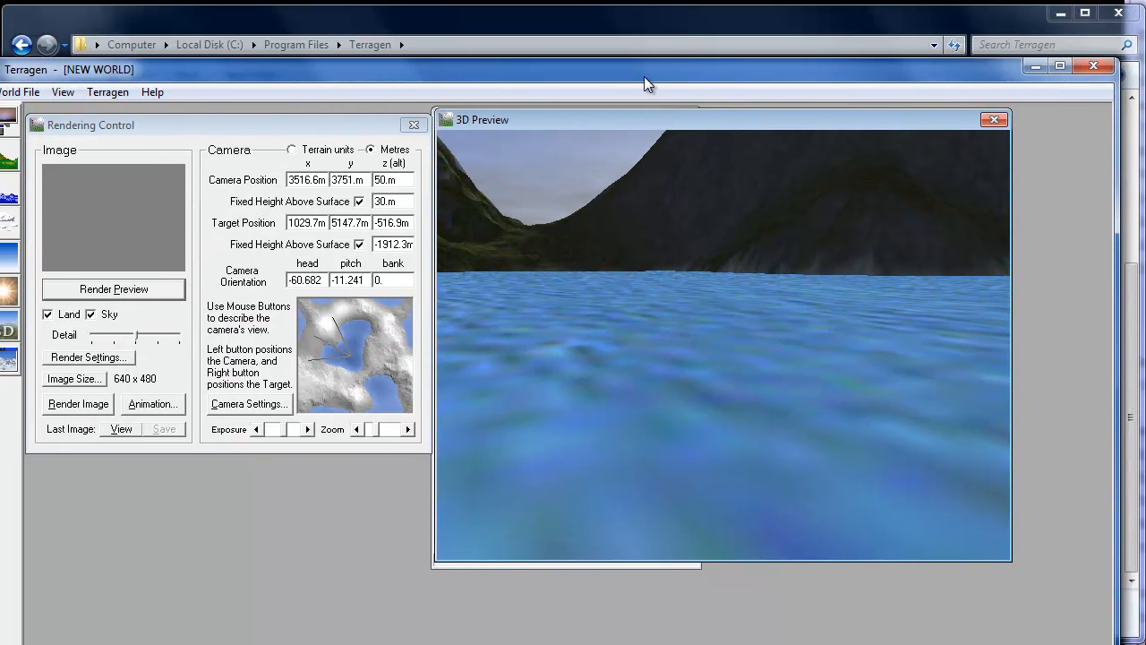
Set the camera's fixed height above surface to 100 m.
click(405, 202)
double_click(386, 202)
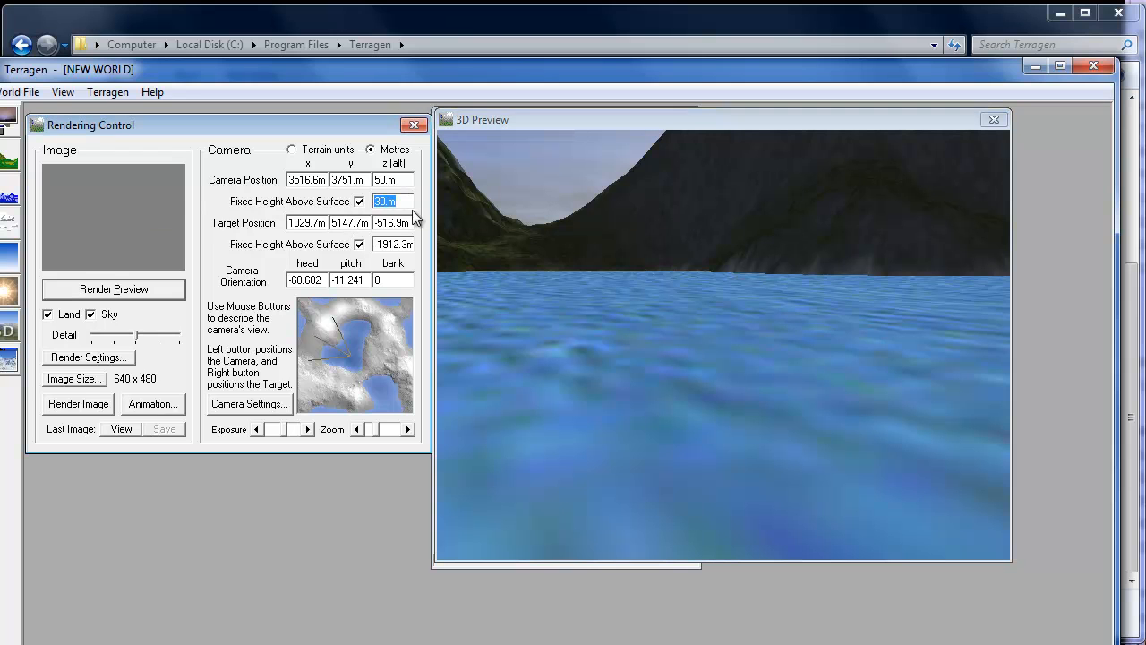
text(100)
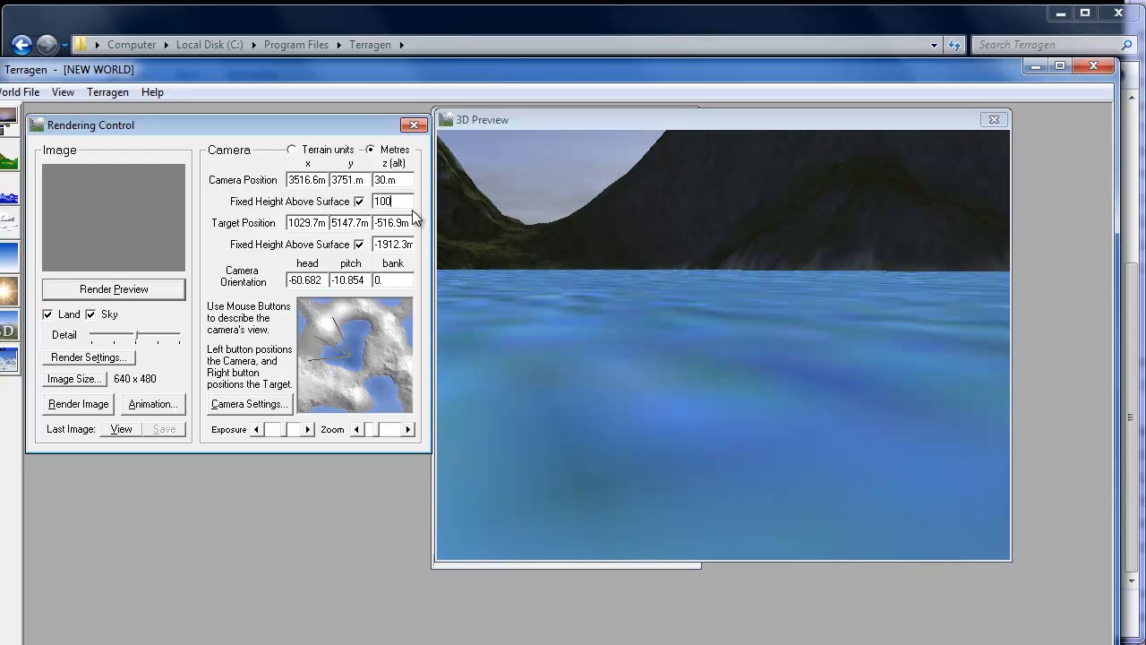
Set the camera target's x, y and z position and its fixed height above surface to 0.
double_click(314, 223)
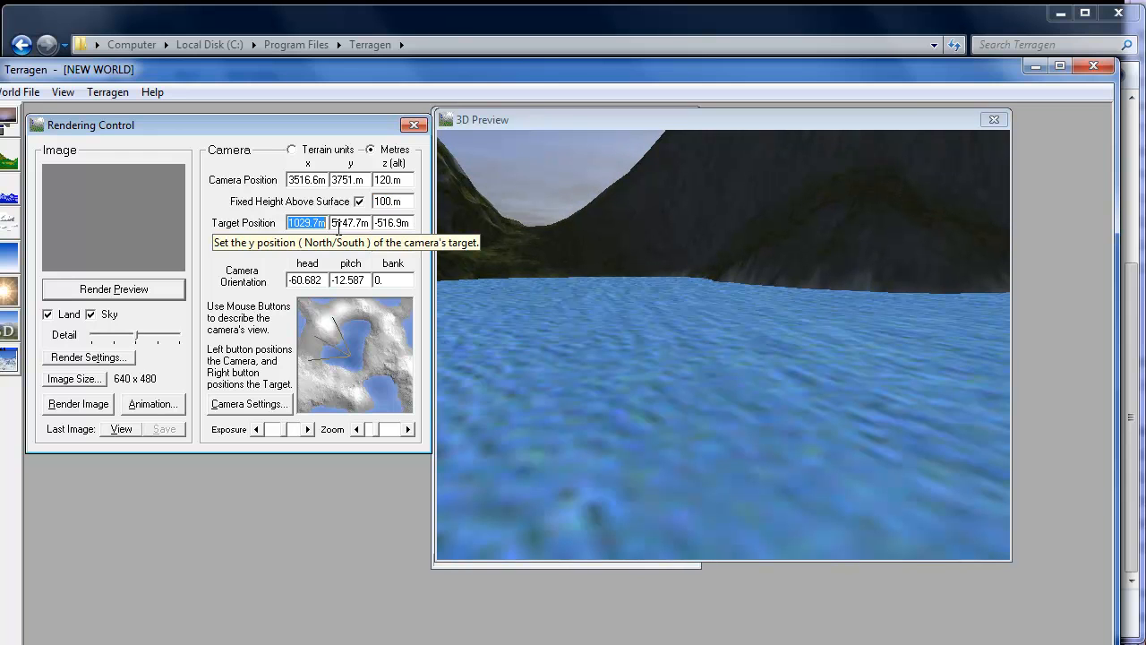
text(0)
double_click(358, 227)
text(0)
double_click(392, 225)
text(0)
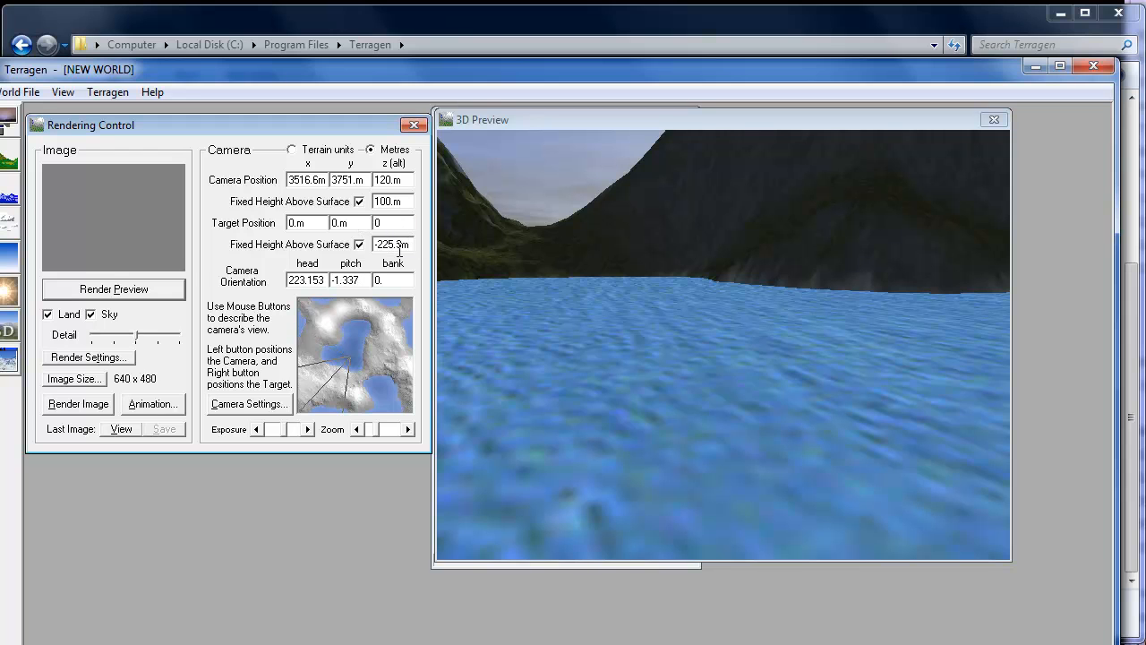
double_click(405, 248)
text(0)
double_click(402, 228)
text(0)
Set the camera orientation's head and pitch to 0.
double_click(309, 281)
text(0)
double_click(349, 280)
text(0)
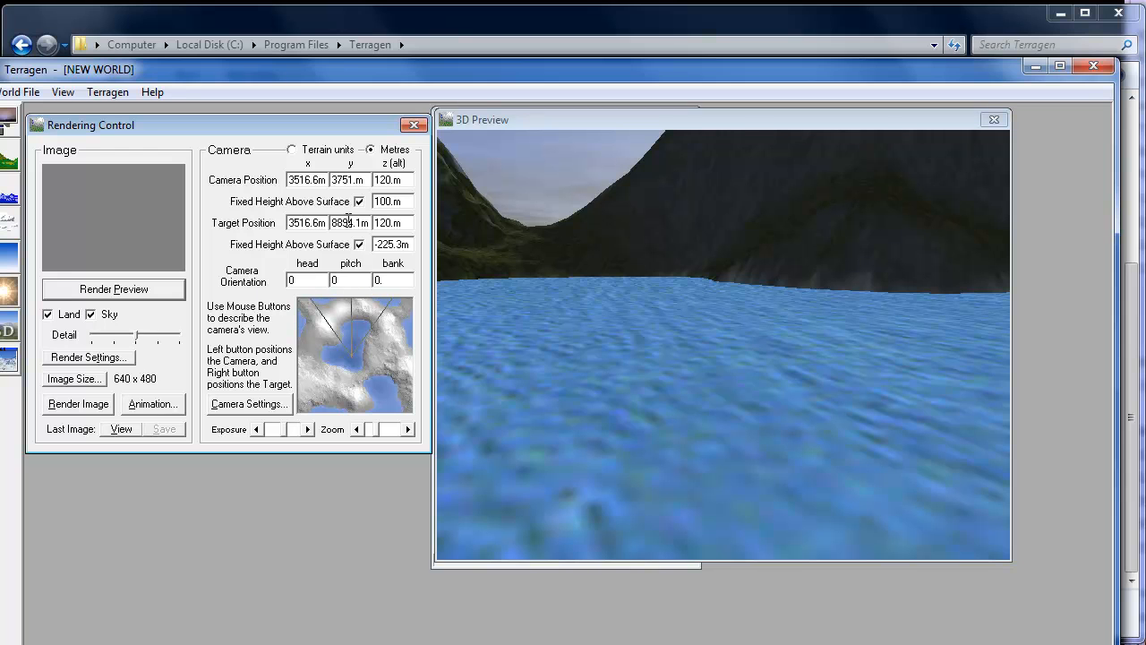
double_click(313, 180)
double_click(400, 180)
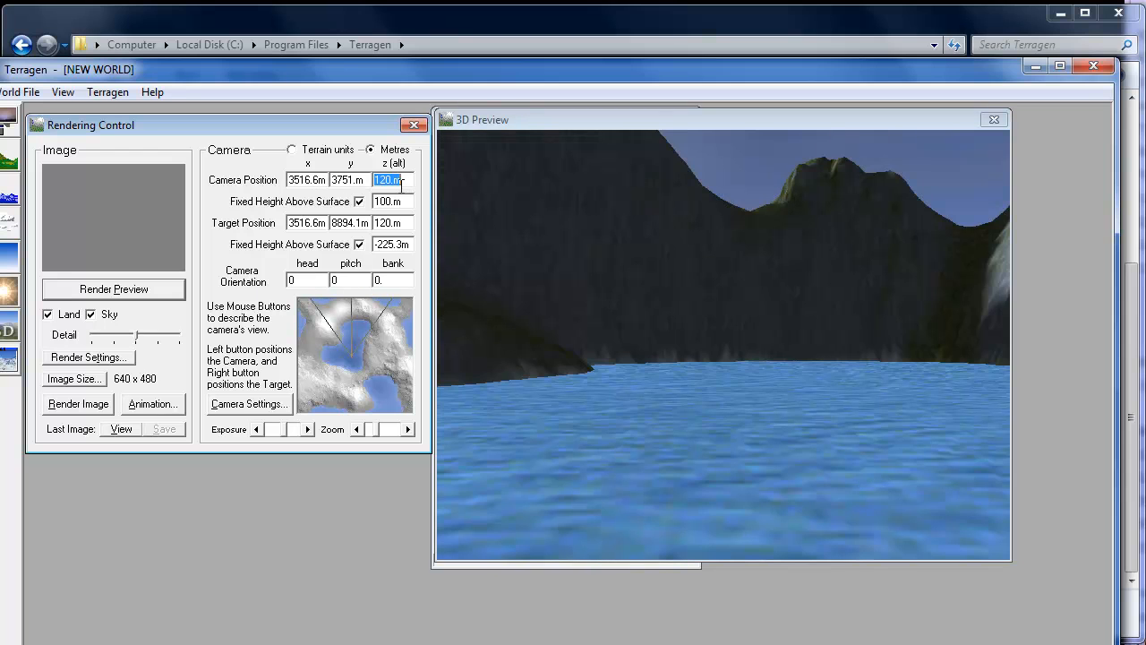
drag(346, 129, 352, 151)
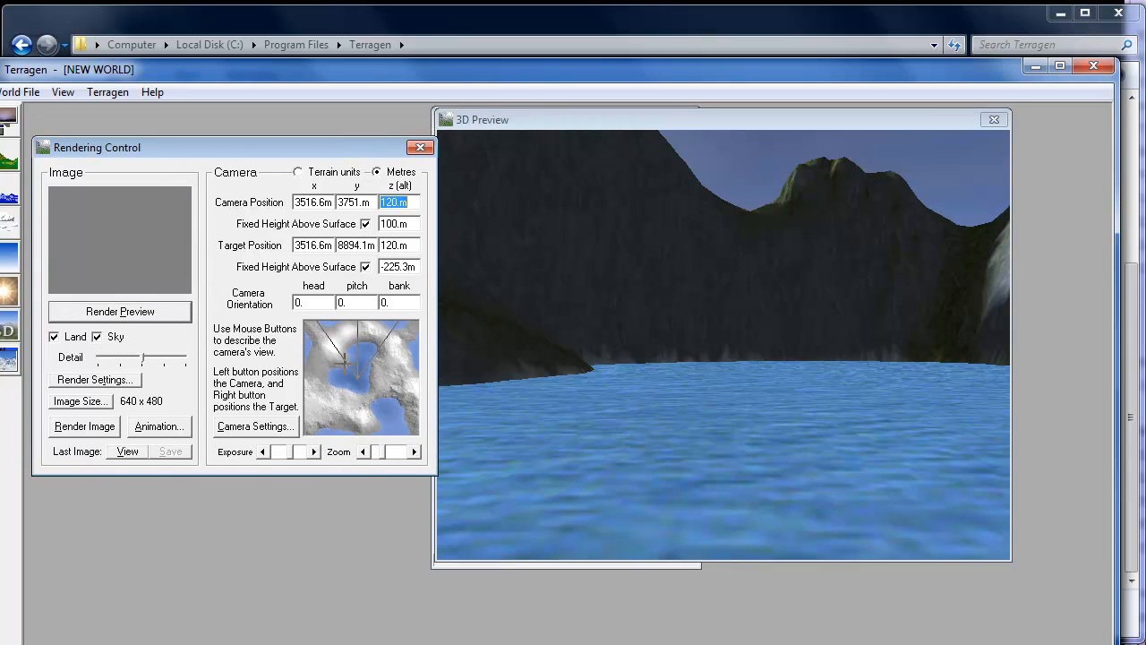
double_click(399, 247)
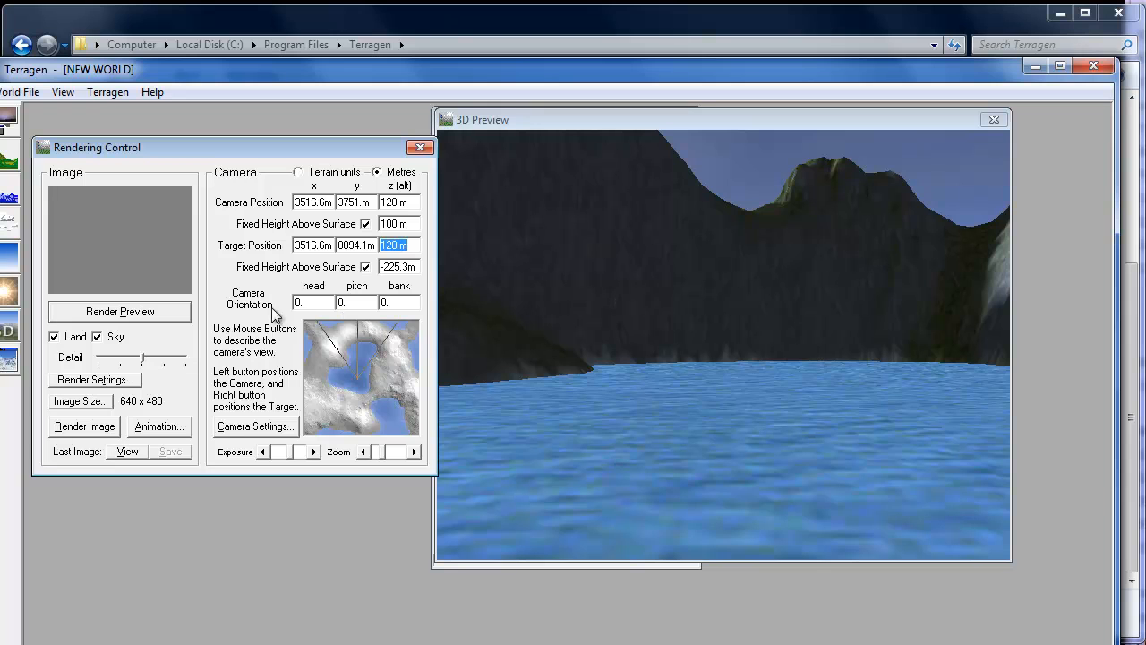
Set the zoom magnification to 1.0 in the camera settings, close them and bring the 3D preview into view.
click(267, 431)
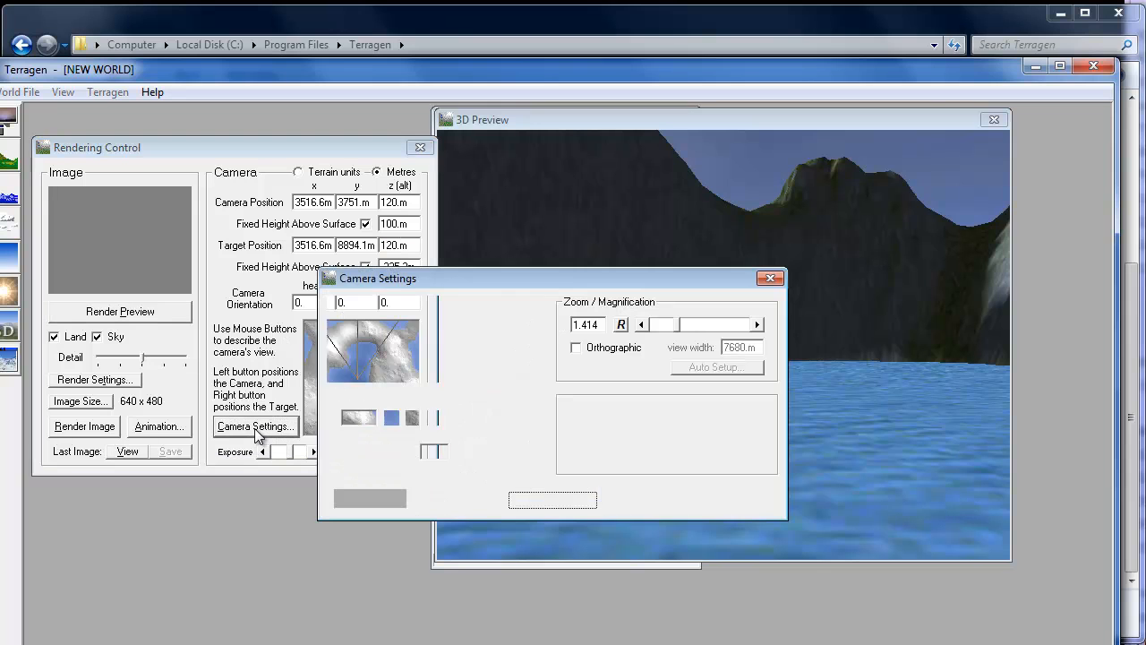
click(595, 324)
text(0)
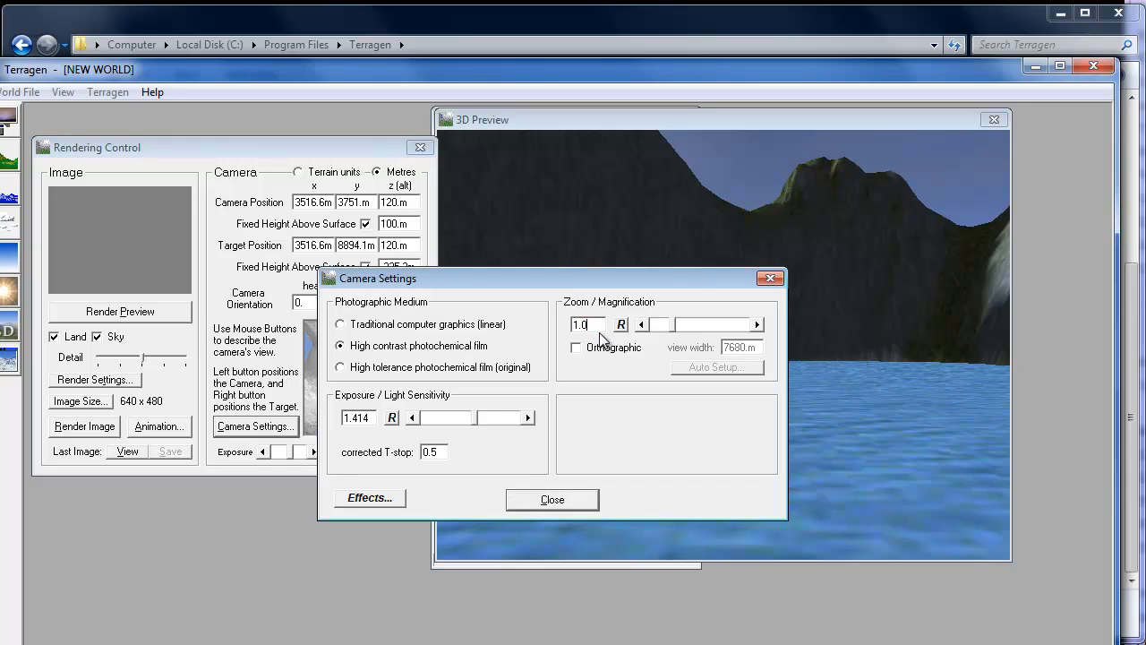
drag(582, 278, 411, 426)
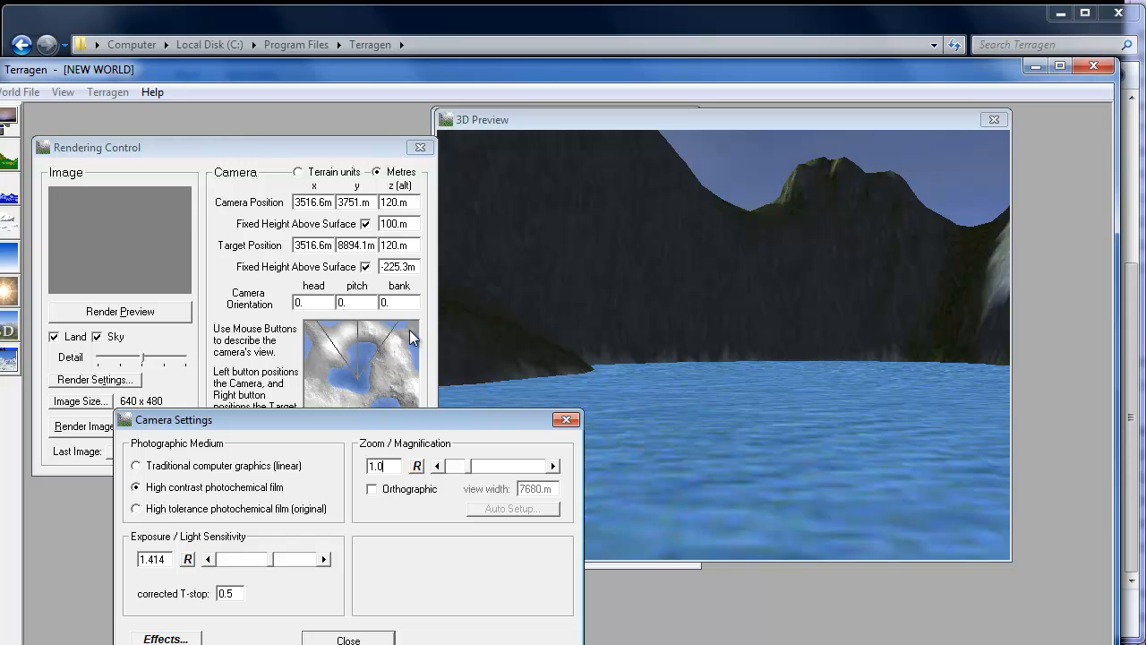
drag(394, 419, 436, 303)
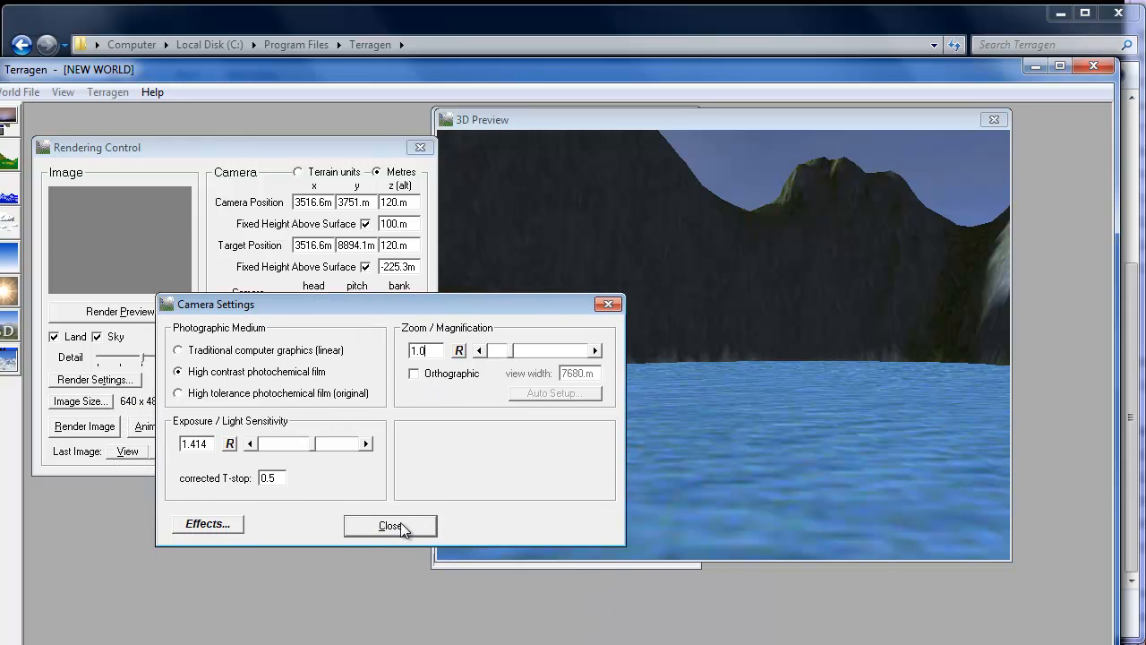
click(390, 525)
drag(549, 71, 509, 104)
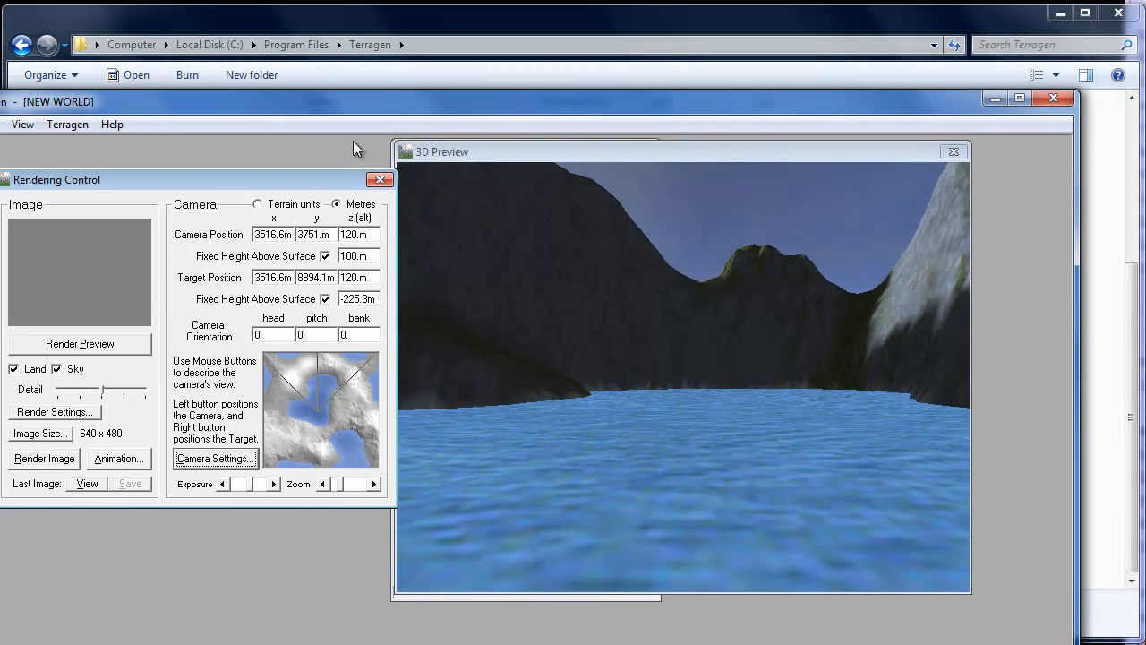